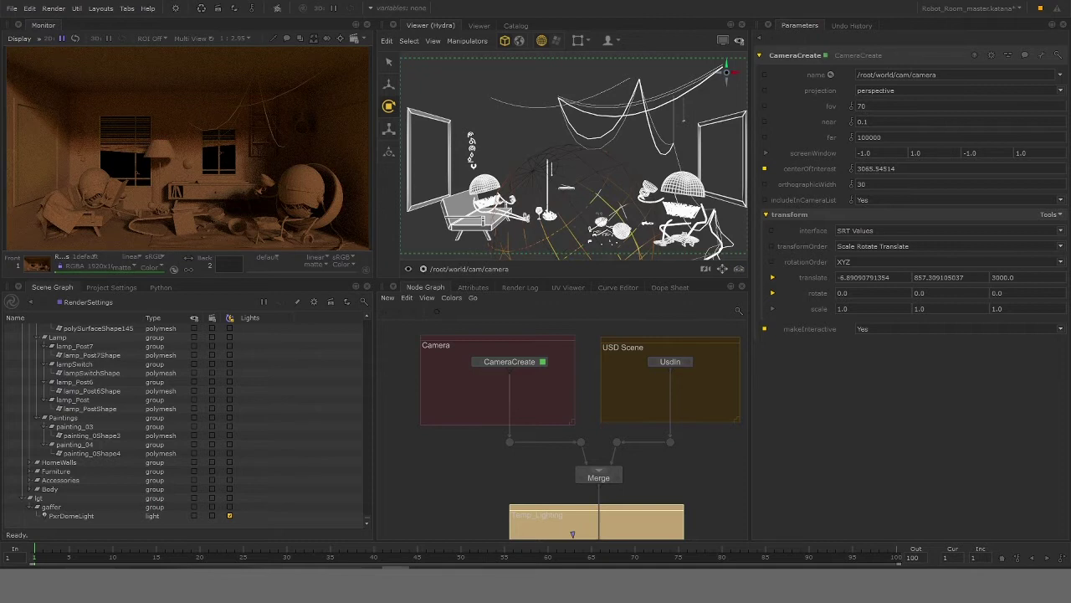
- Open the GafferThree node's parameters for editing and set the scene view to that node
scroll(481, 435, "down", 3)
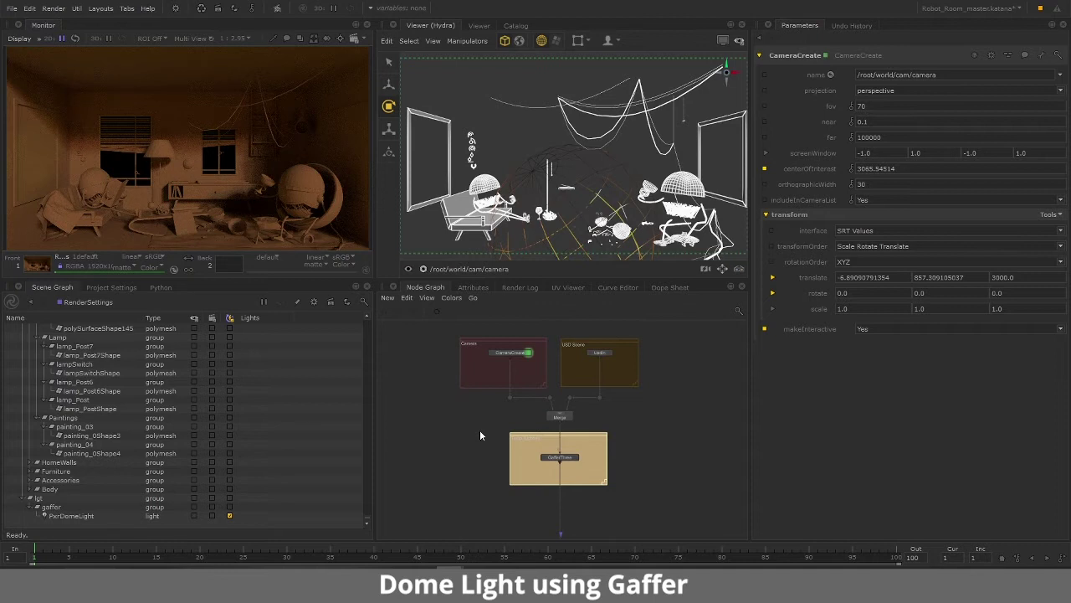
left_click(566, 462)
key("f")
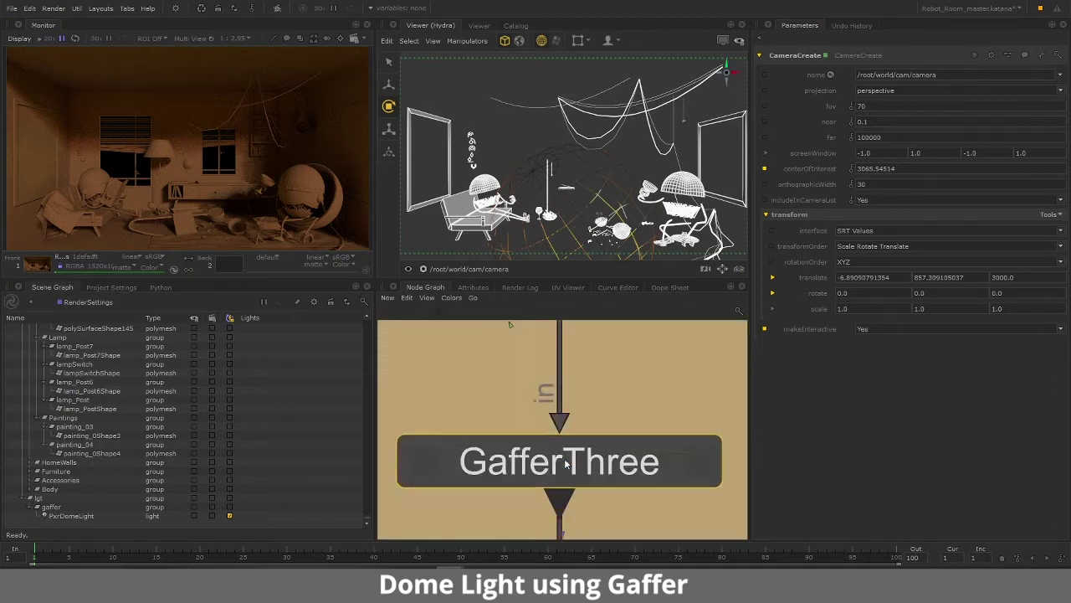
key("e")
key("v")
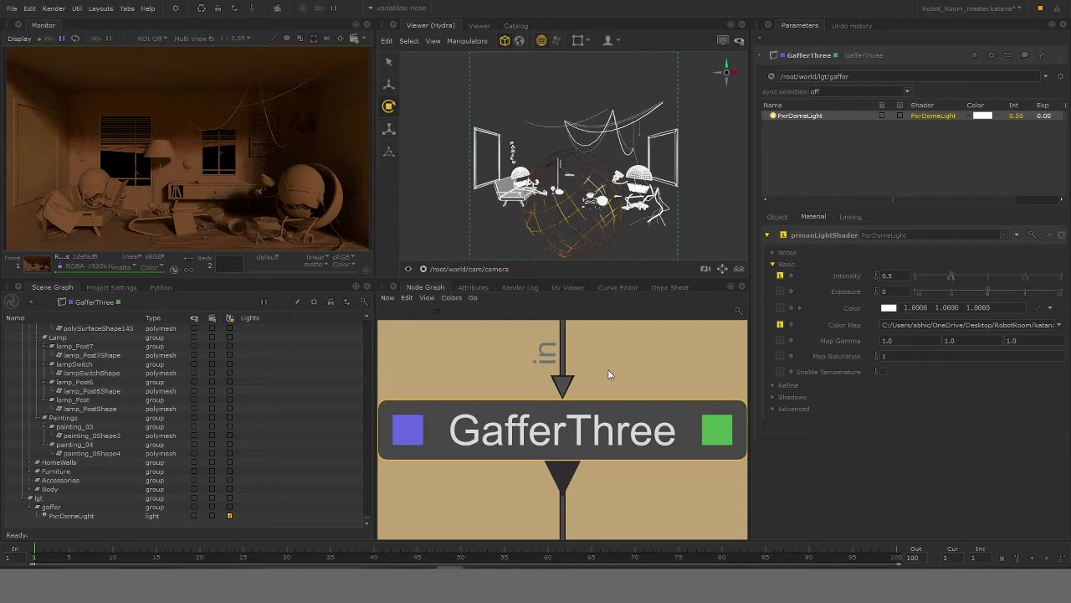
- Create a Material node in the empty space between the lighting backdrop and the Merge5 node
scroll(609, 374, "down", 1)
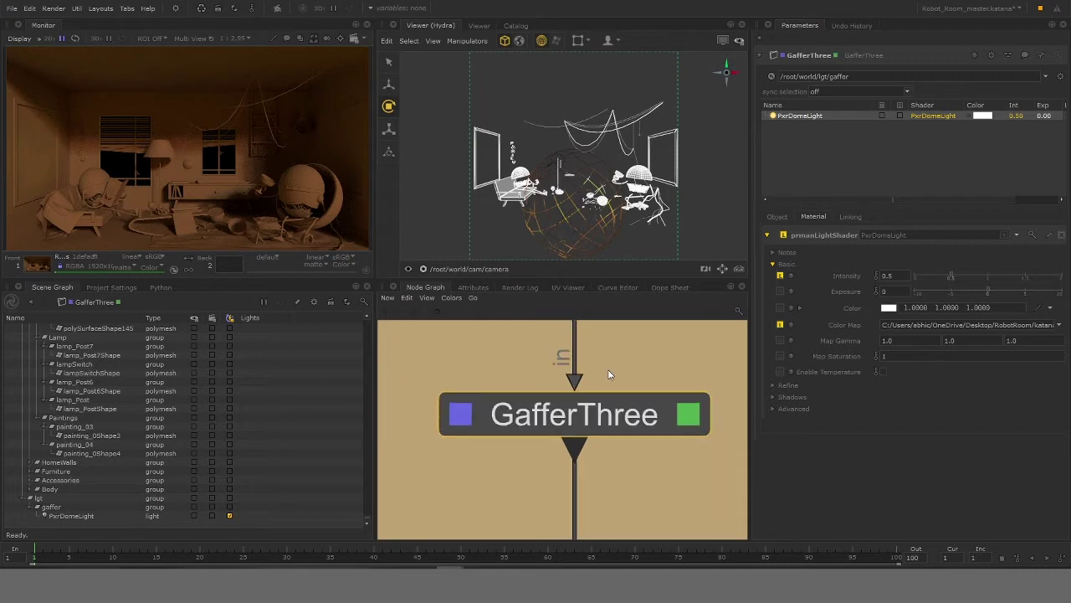
scroll(609, 374, "down", 3)
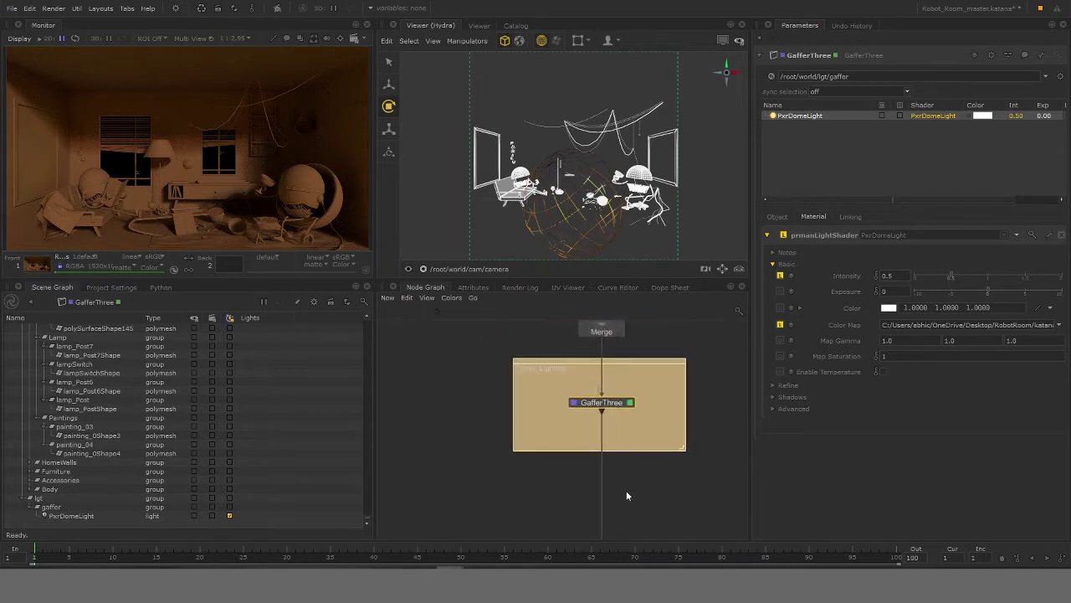
middle_click_drag(626, 496, 635, 383)
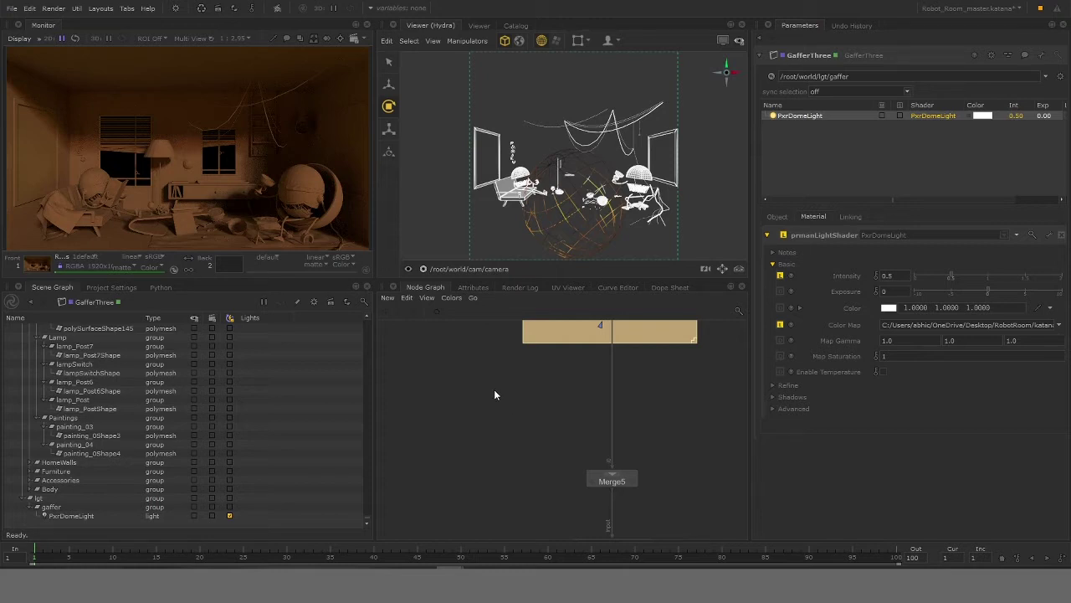
key("Tab")
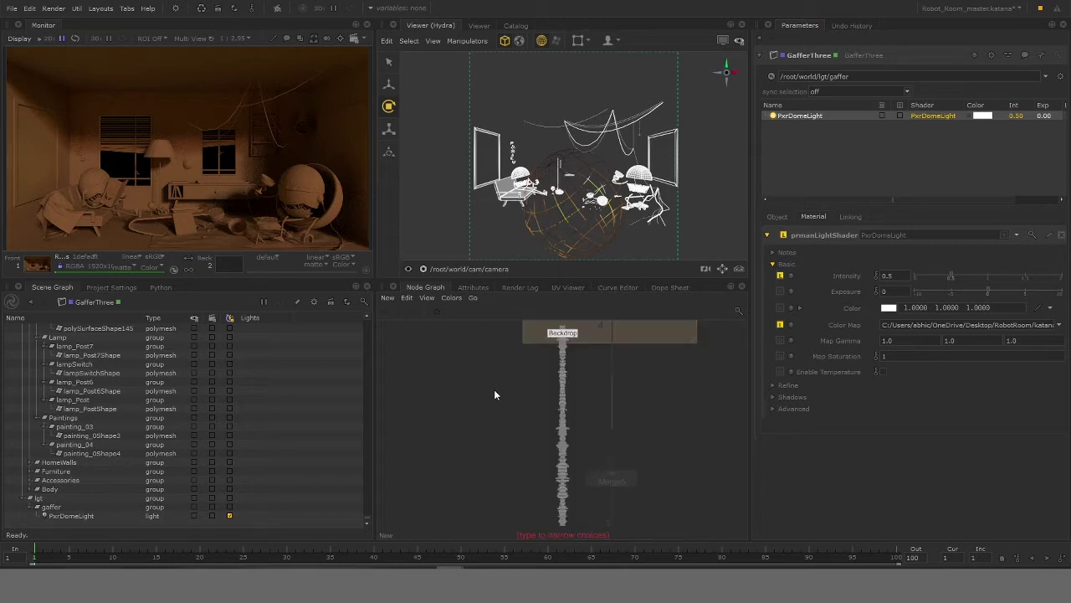
type("mater")
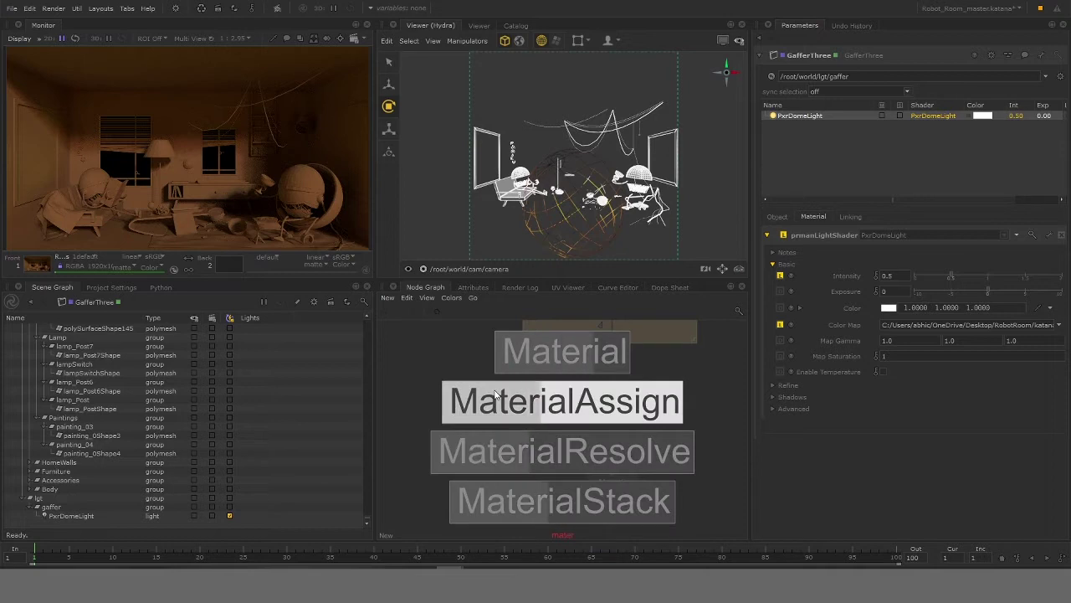
left_click(549, 360)
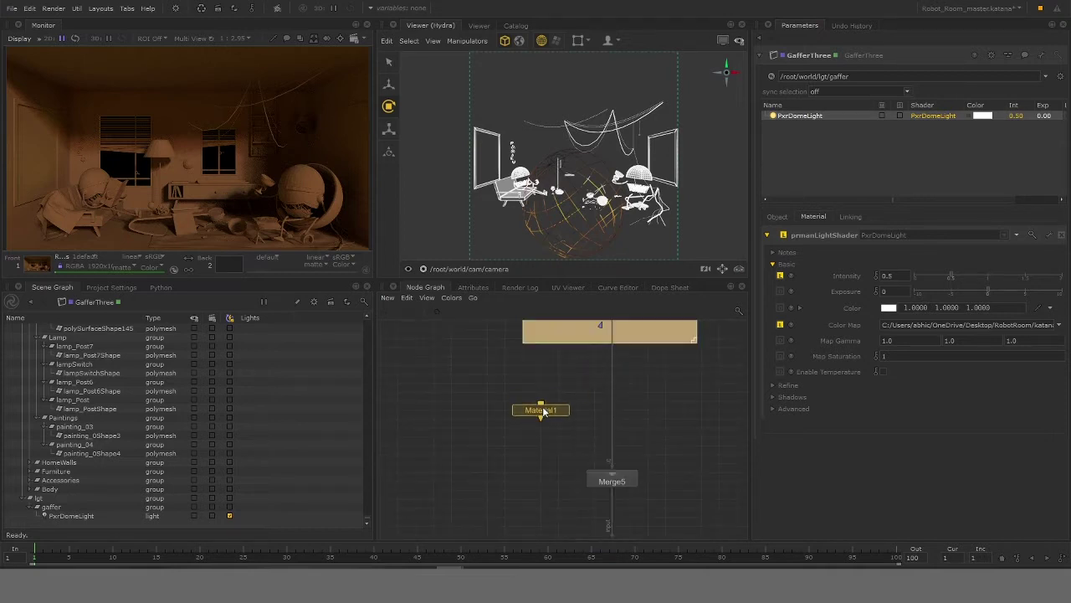
key("f")
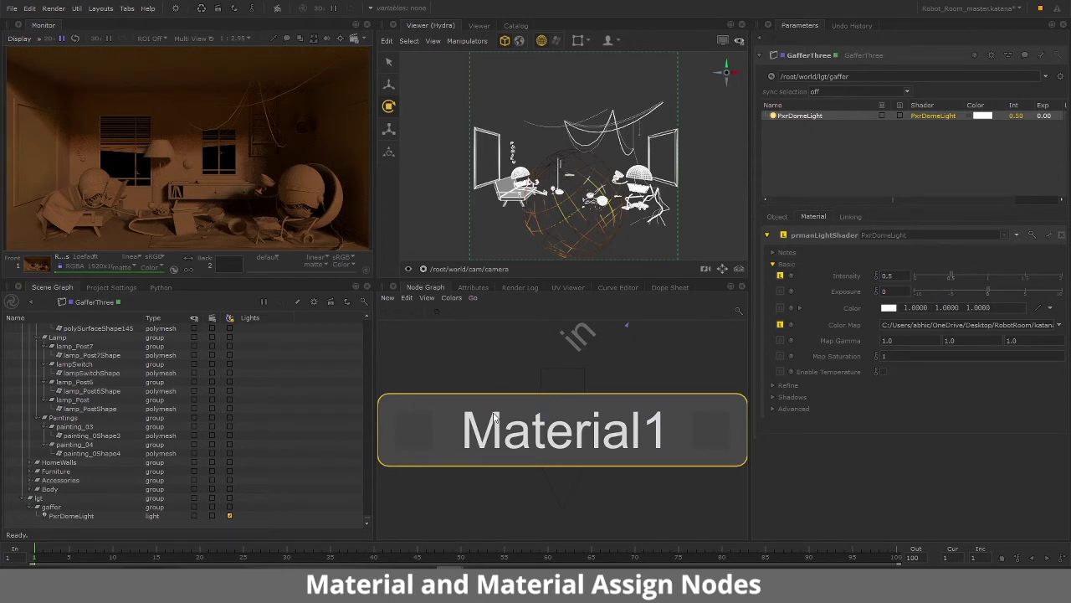
- Create a MaterialAssign node just below the new Material node and above Merge5
scroll(494, 417, "down", 6)
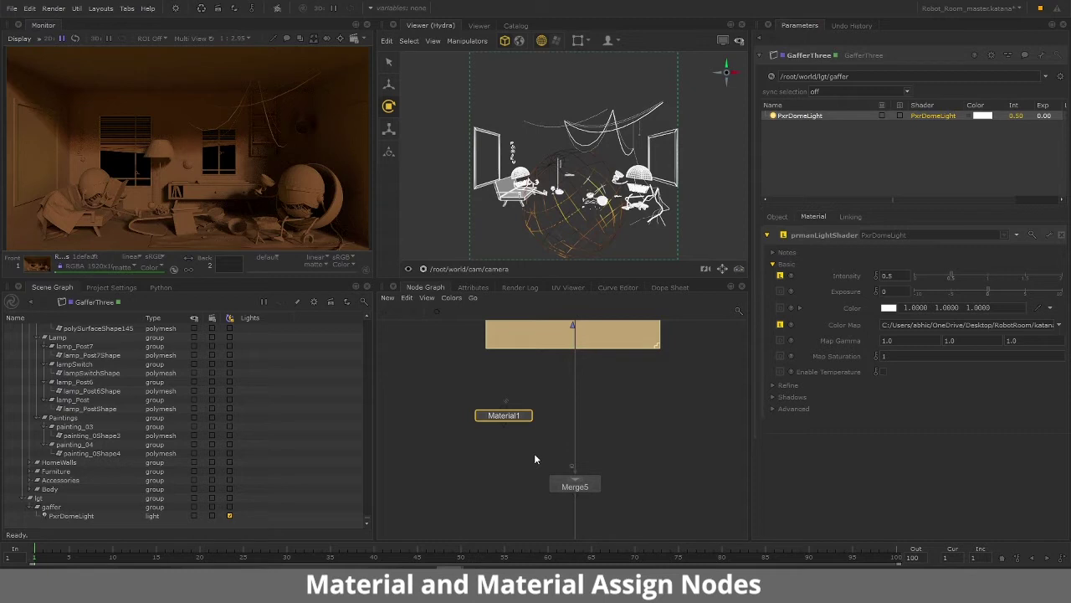
left_click(534, 442)
key("Tab")
type("mat")
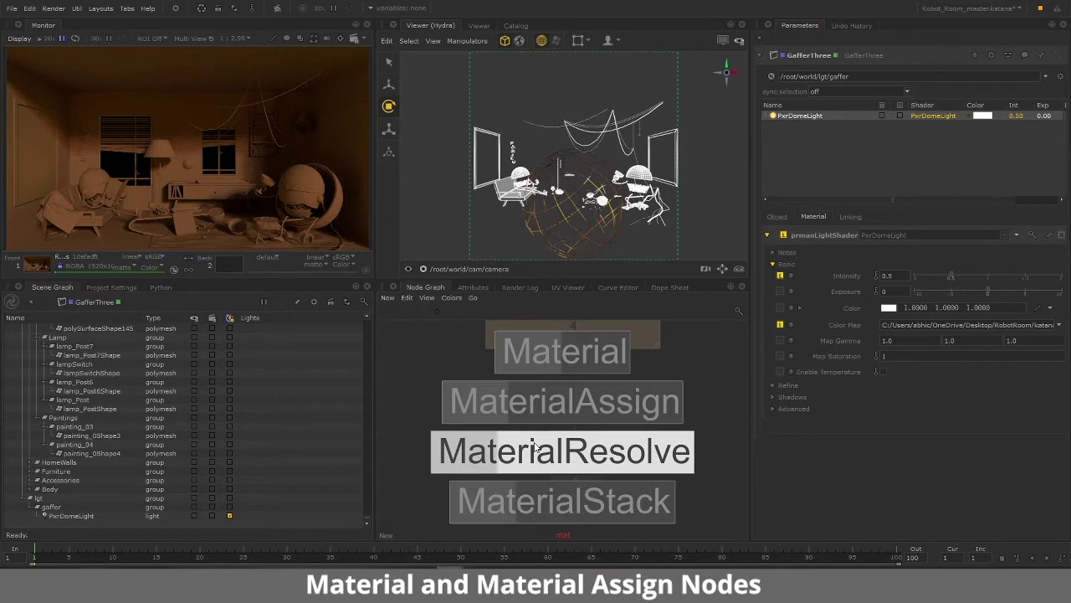
left_click(591, 414)
left_click(522, 450)
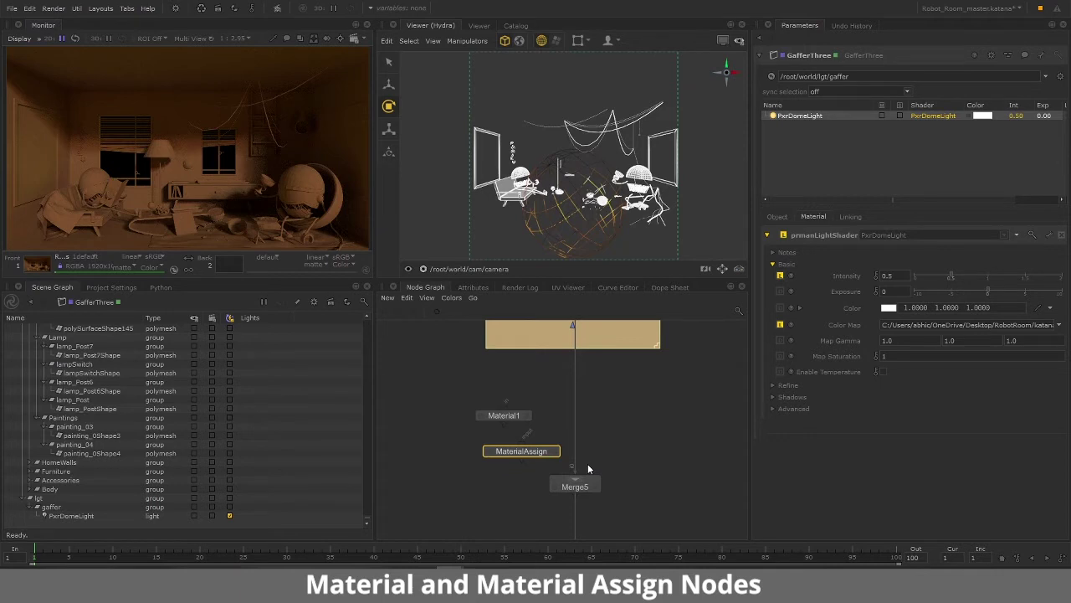
- Move MaterialAssign onto the other side of the main connection, shift Material1 closer to it, and open Material1's parameters
scroll(588, 464, "up", 3)
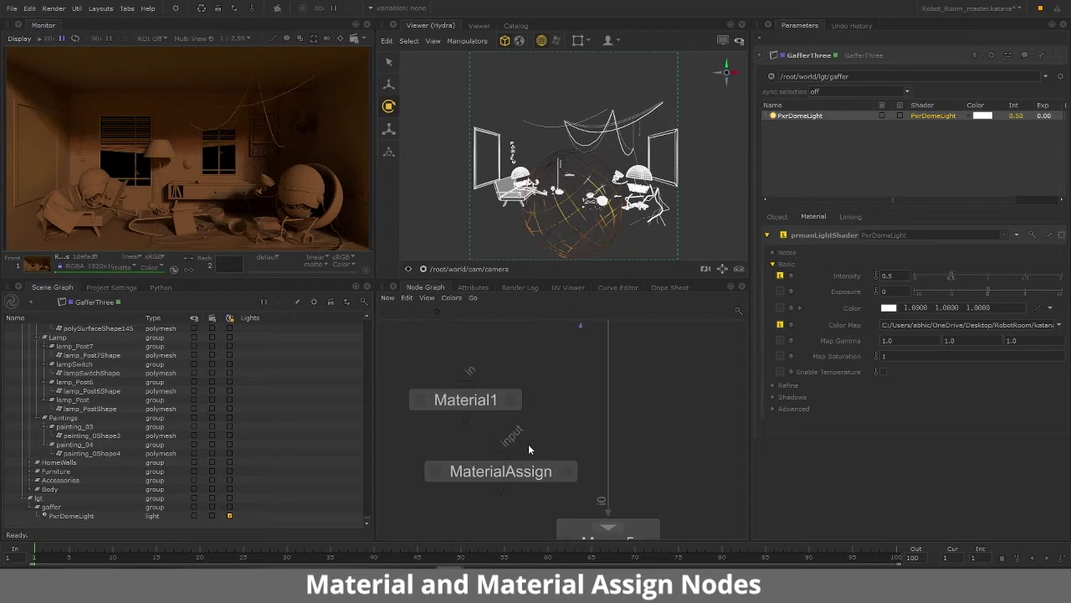
middle_click_drag(543, 430, 526, 386)
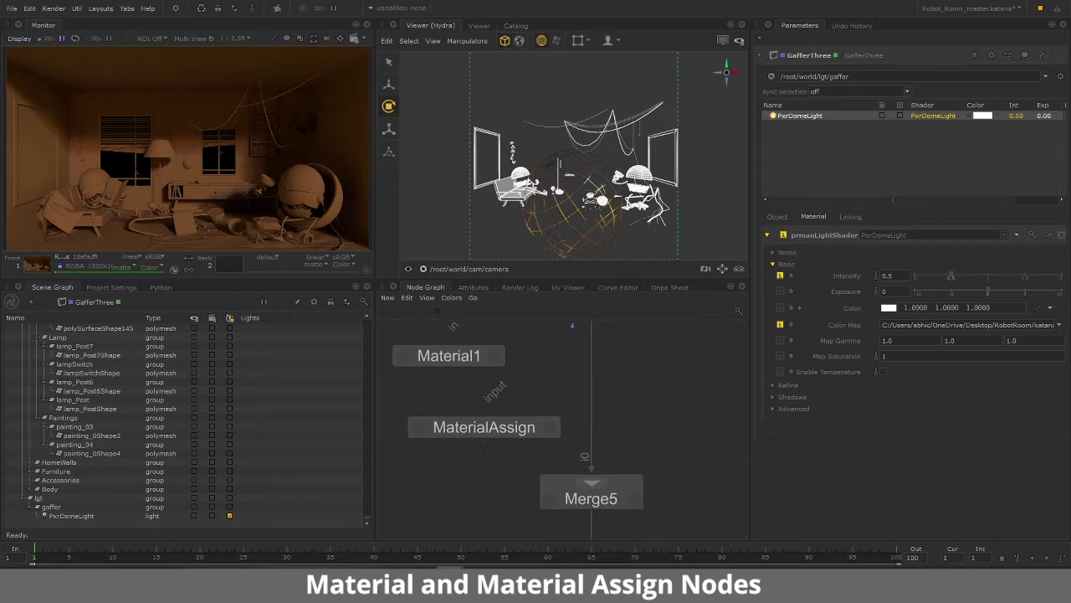
left_click_drag(495, 425, 675, 427)
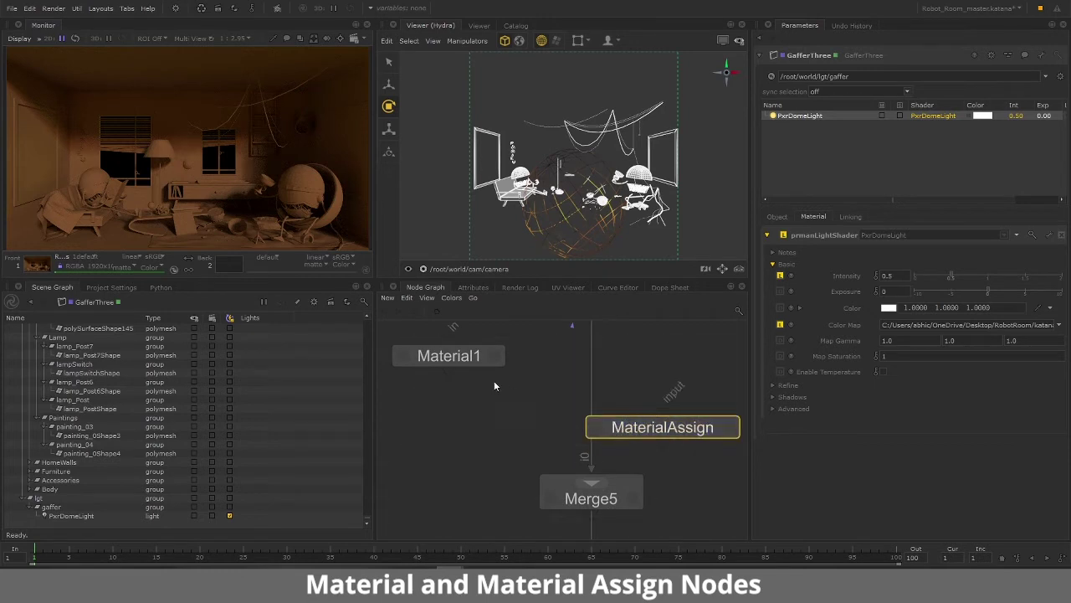
left_click_drag(460, 358, 497, 394)
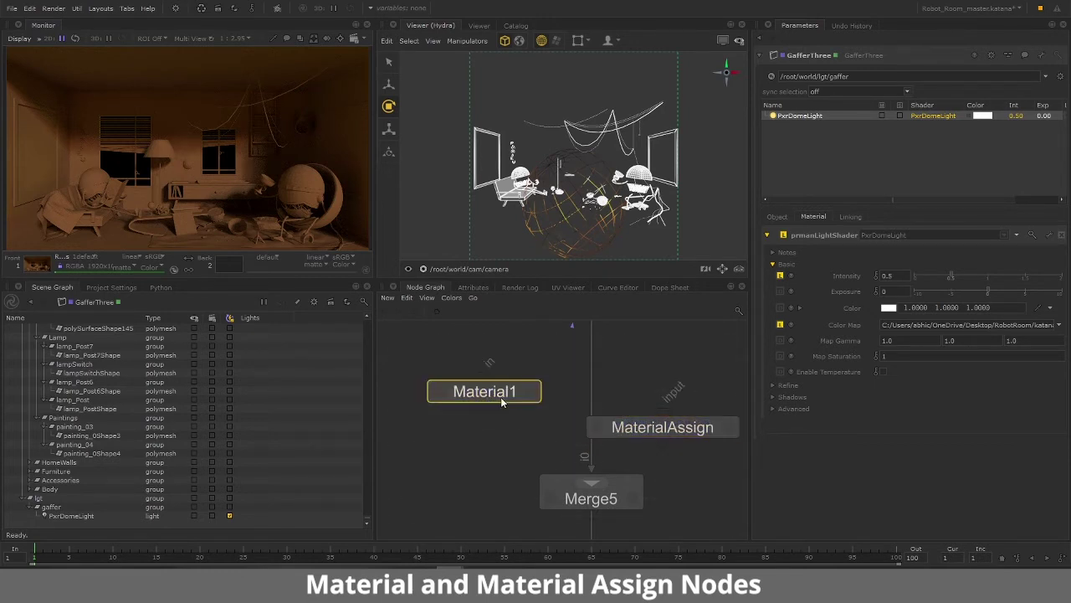
left_click(531, 393)
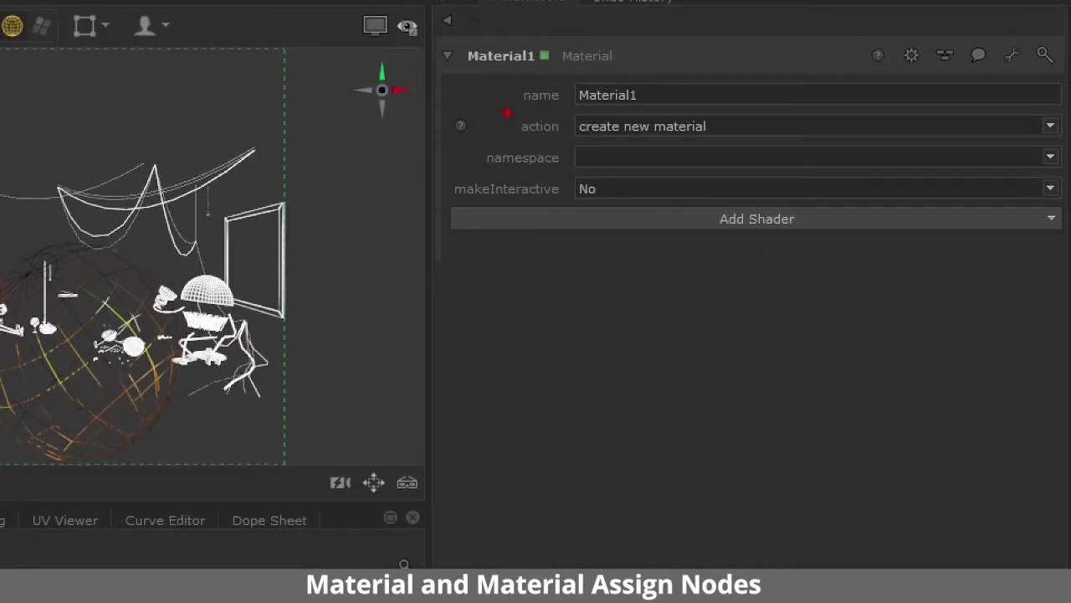
left_click_drag(506, 111, 646, 114)
left_click_drag(726, 250, 868, 250)
mouse_move(720, 258)
left_mouse_down()
mouse_move(721, 305)
mouse_move(734, 294)
left_mouse_up()
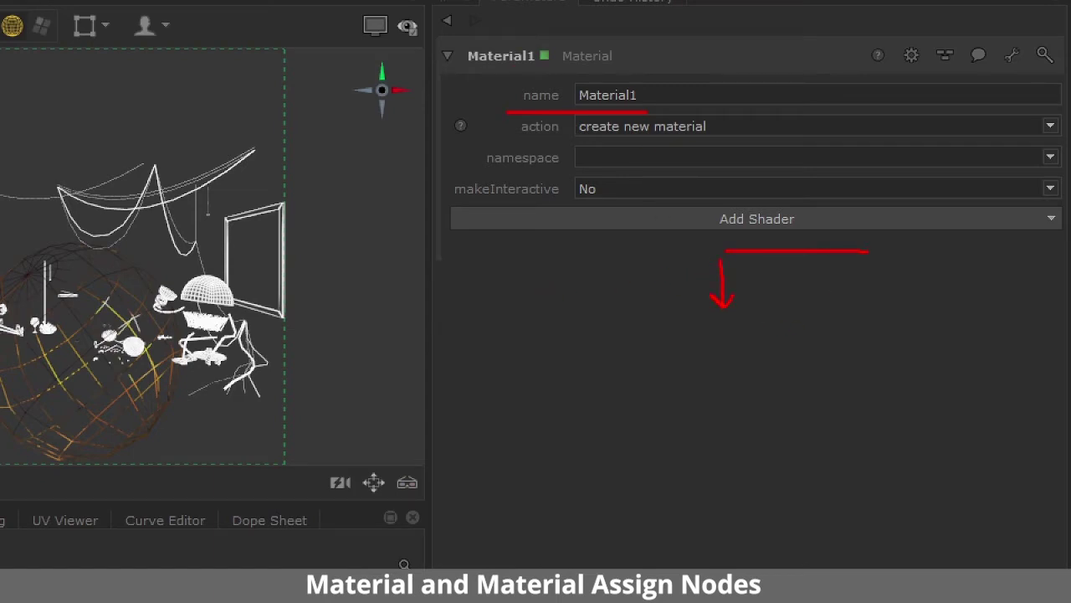
mouse_move(699, 342)
left_mouse_down()
mouse_move(718, 344)
mouse_move(700, 340)
left_mouse_up()
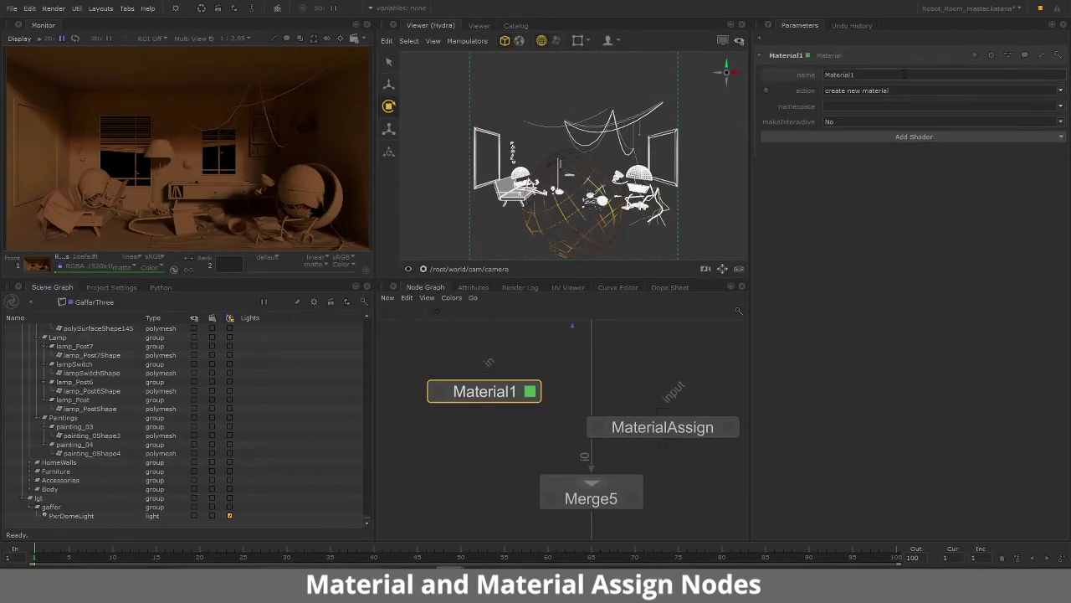
- Rename the Material1 node to BlactMat
double_click(608, 94)
type("BlackMat")
key("Return")
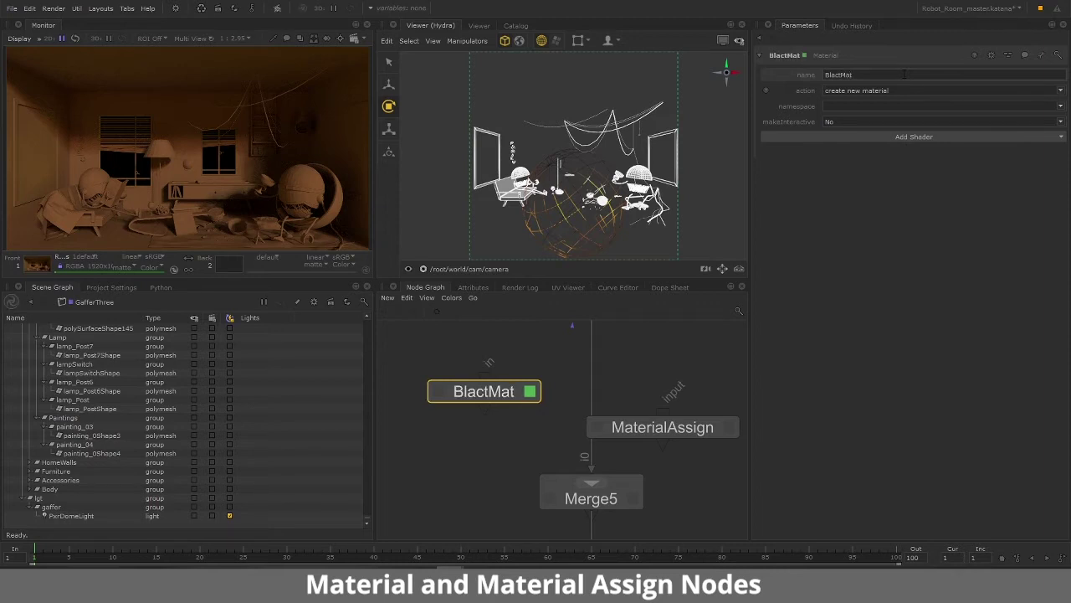
- Add a prman bxdf shader to the BlactMat material and set its type to PxrSurface
left_click(908, 137)
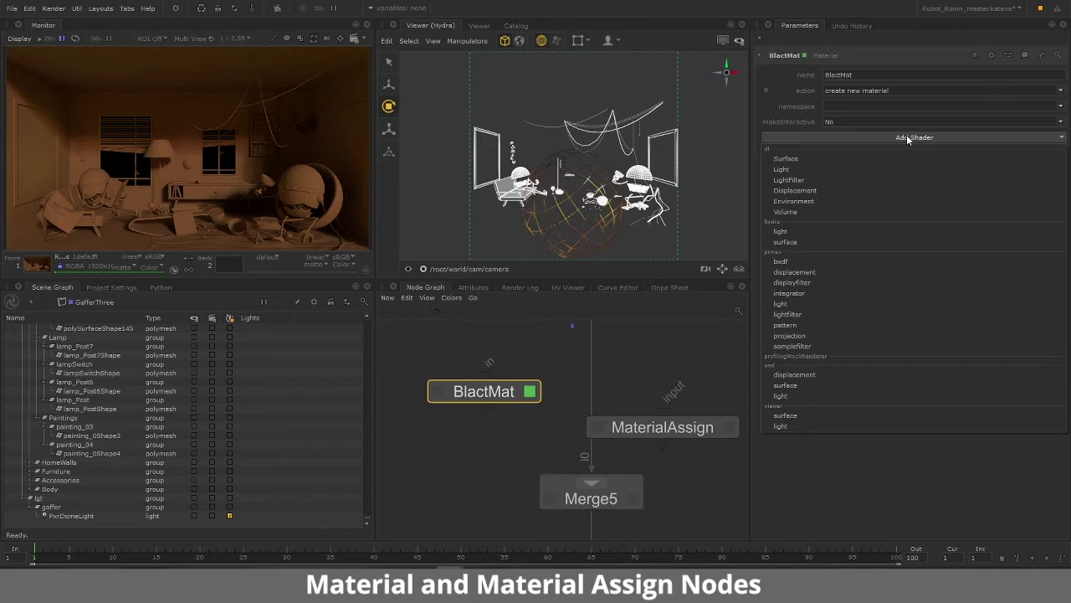
left_click(804, 261)
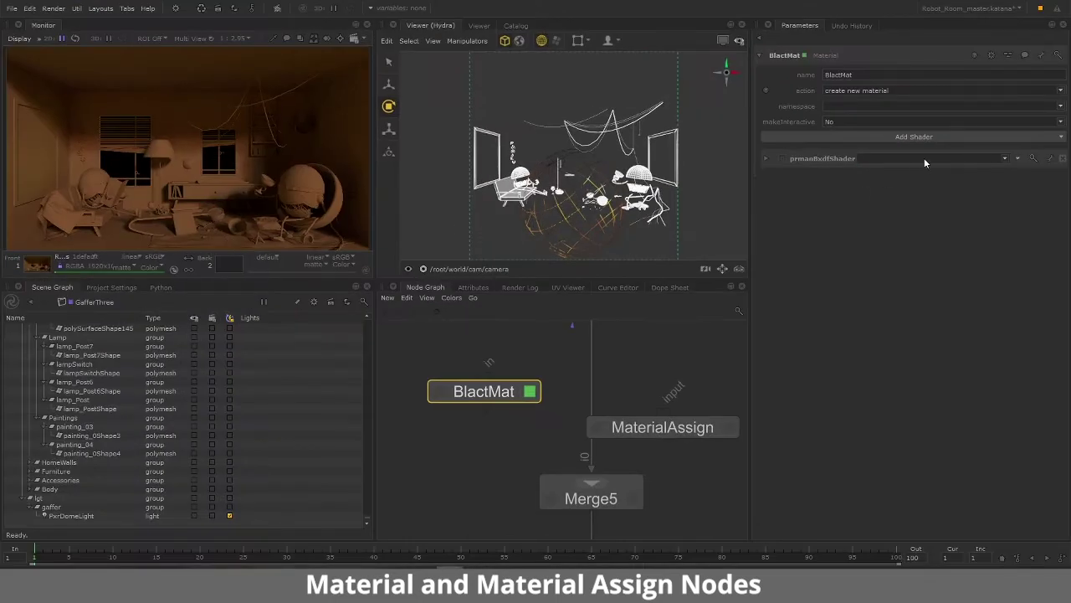
left_click(927, 134)
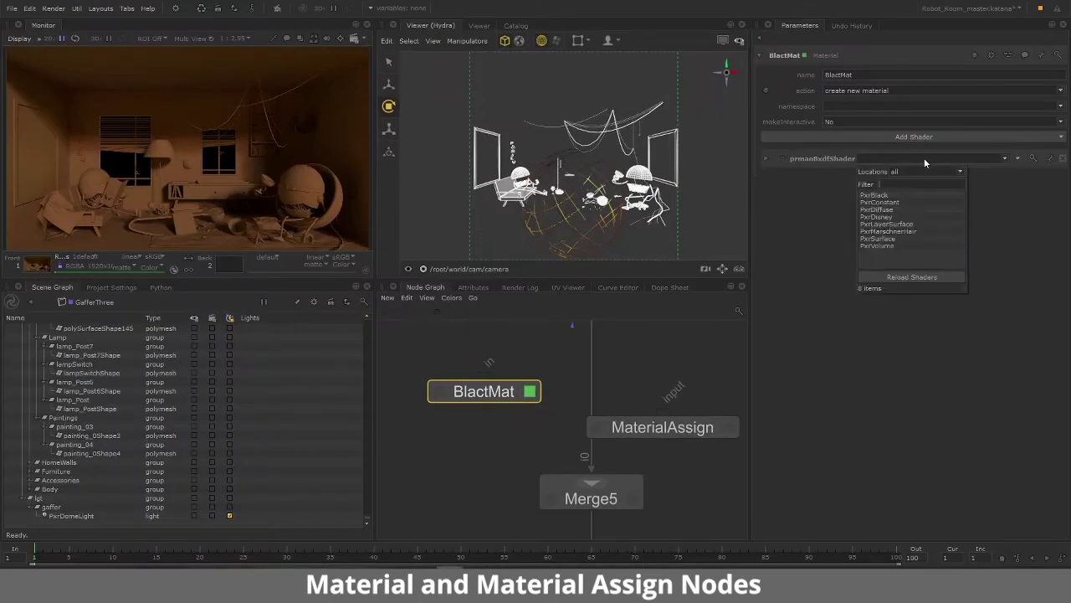
left_click(911, 241)
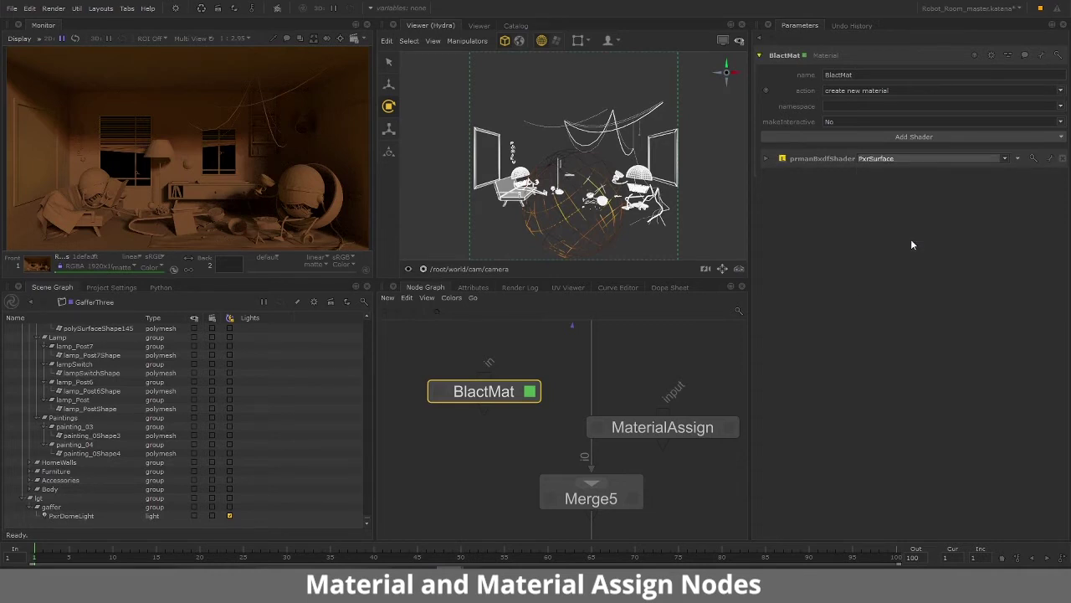
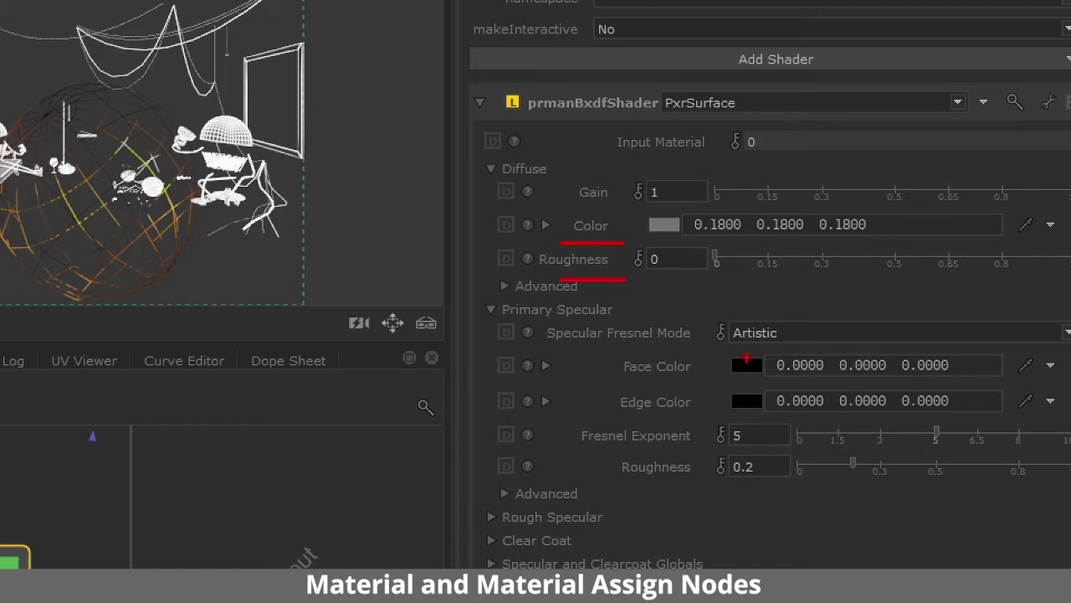
- Set the PxrSurface diffuse color to a near-black gray of about 0.0248 in all three channels
left_click_drag(555, 336, 660, 343)
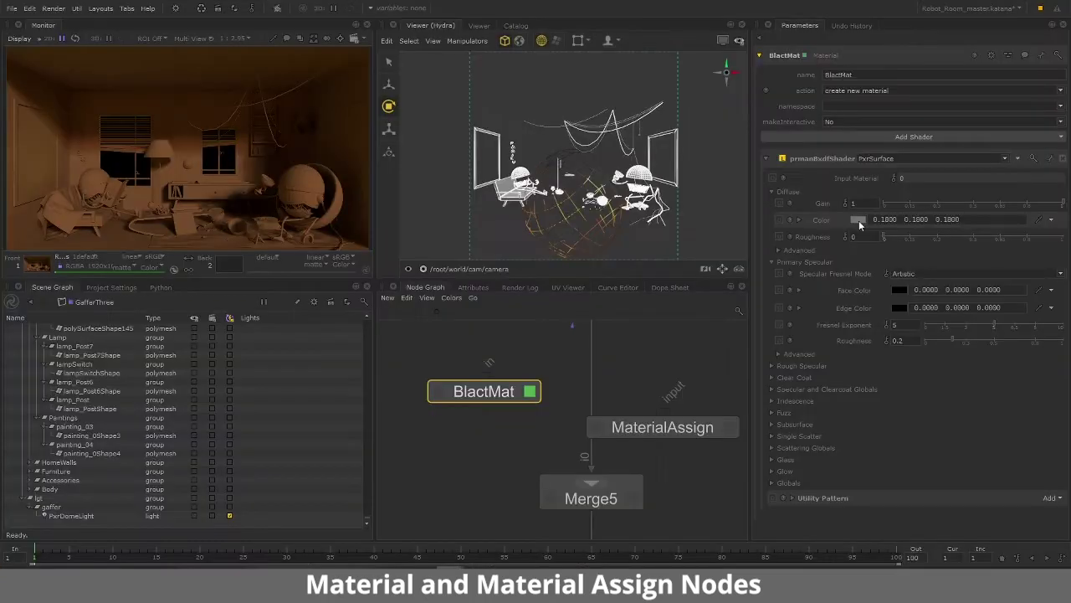
left_click(664, 225)
left_click_drag(350, 279, 349, 331)
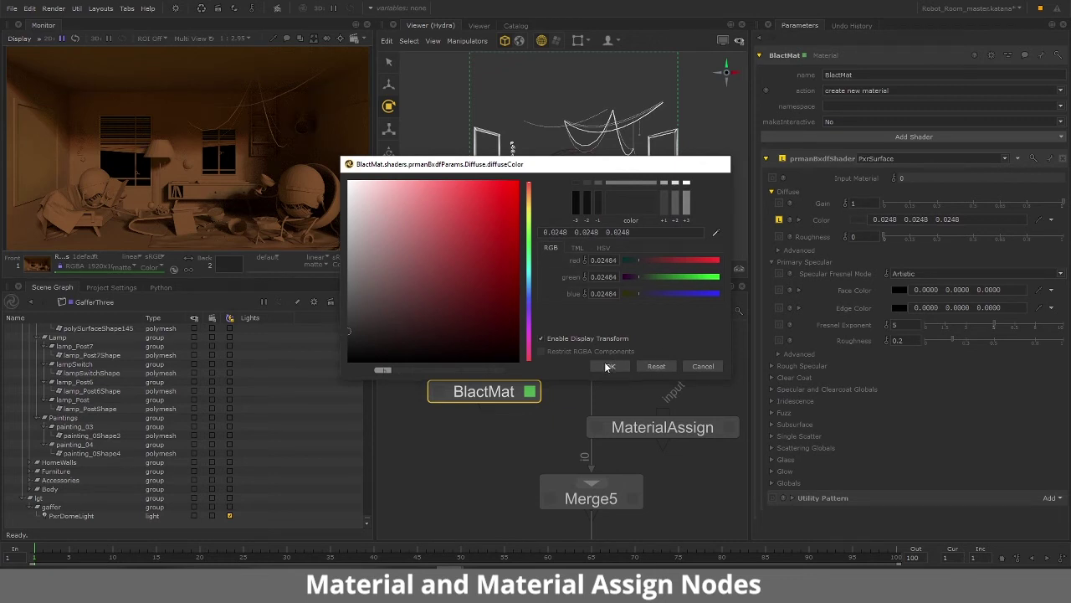
left_click(609, 366)
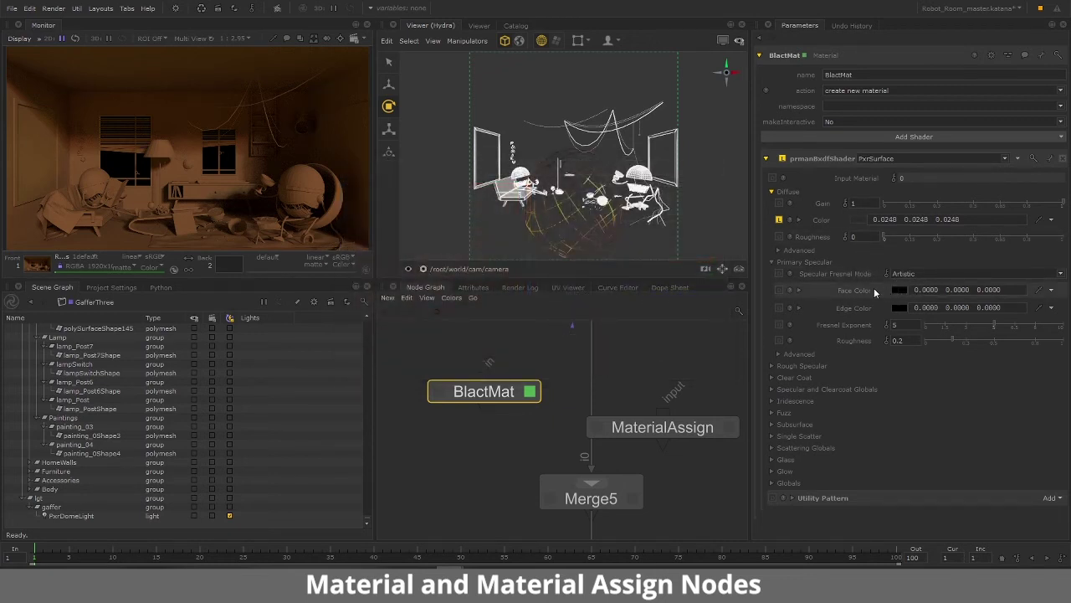
- Set the primary specular face color to about 0.0464 gray and the edge color to about 0.0512 gray
left_click(902, 289)
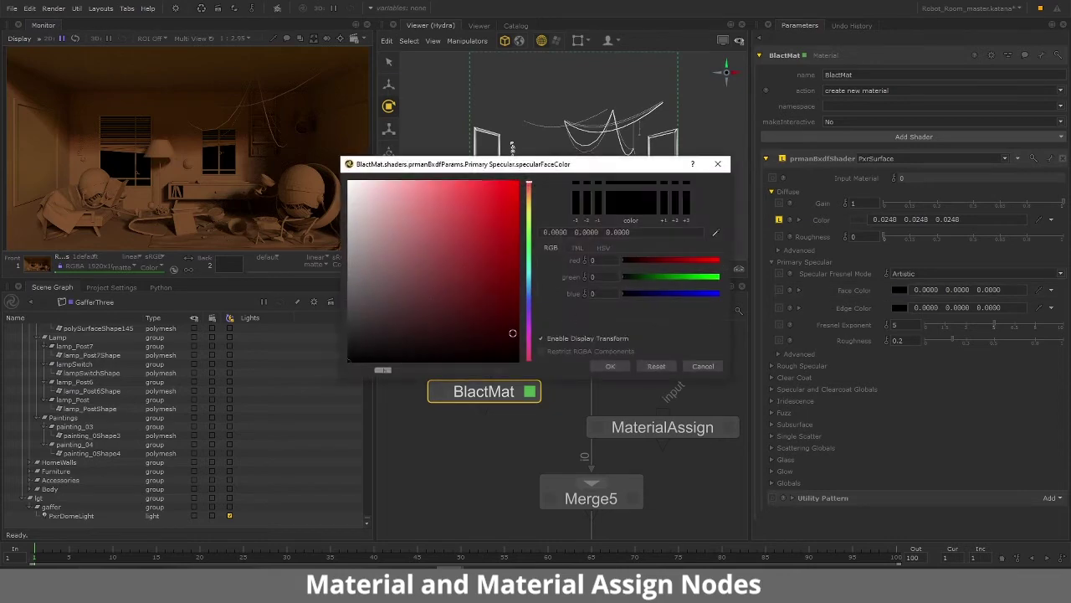
left_click_drag(348, 360, 349, 349)
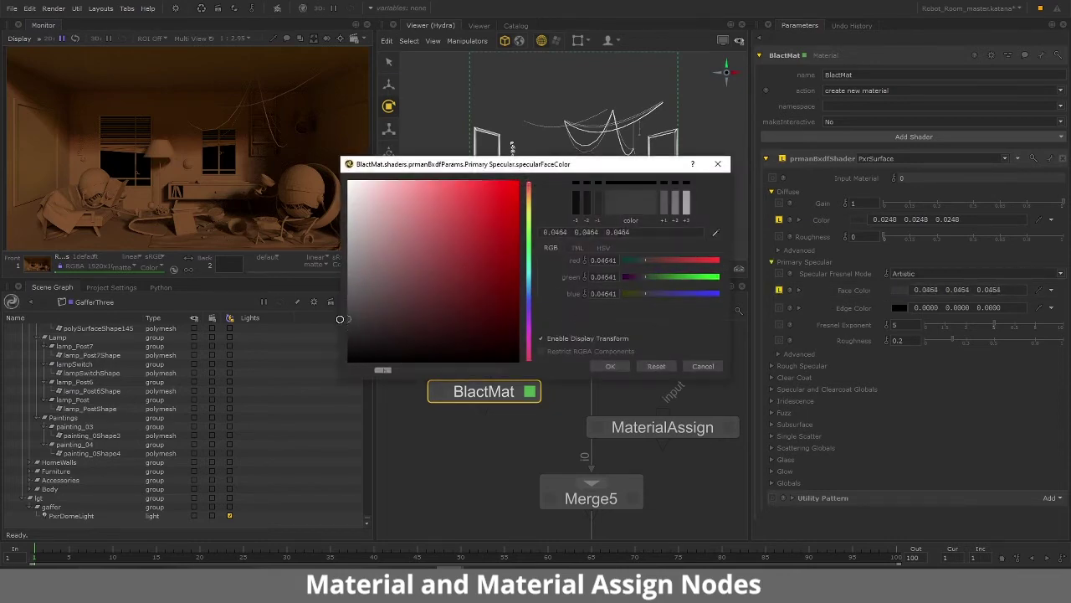
left_click(609, 366)
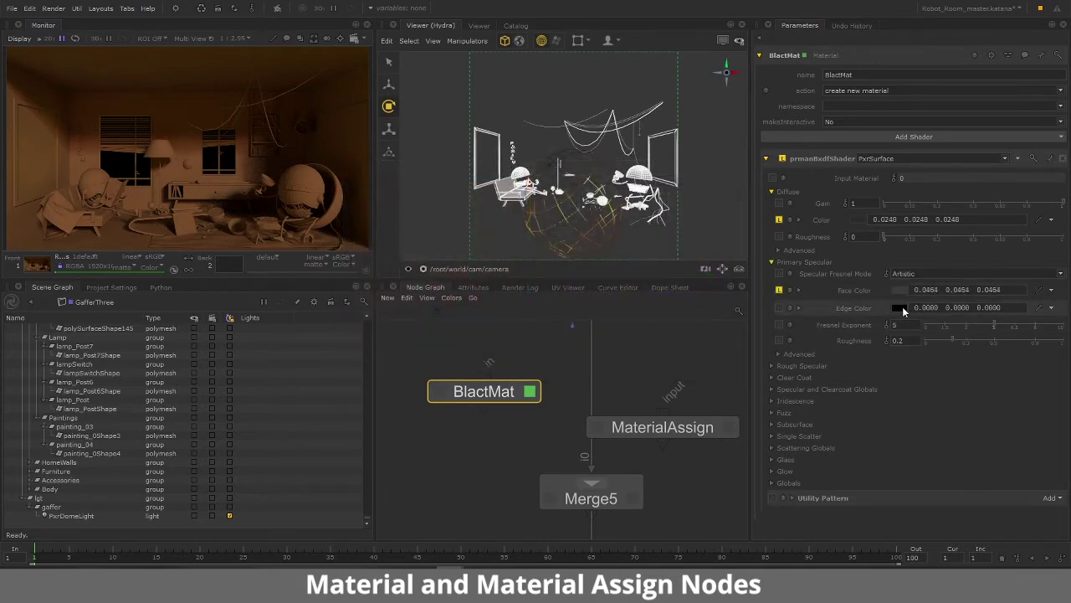
left_click(902, 307)
left_click_drag(357, 358, 348, 316)
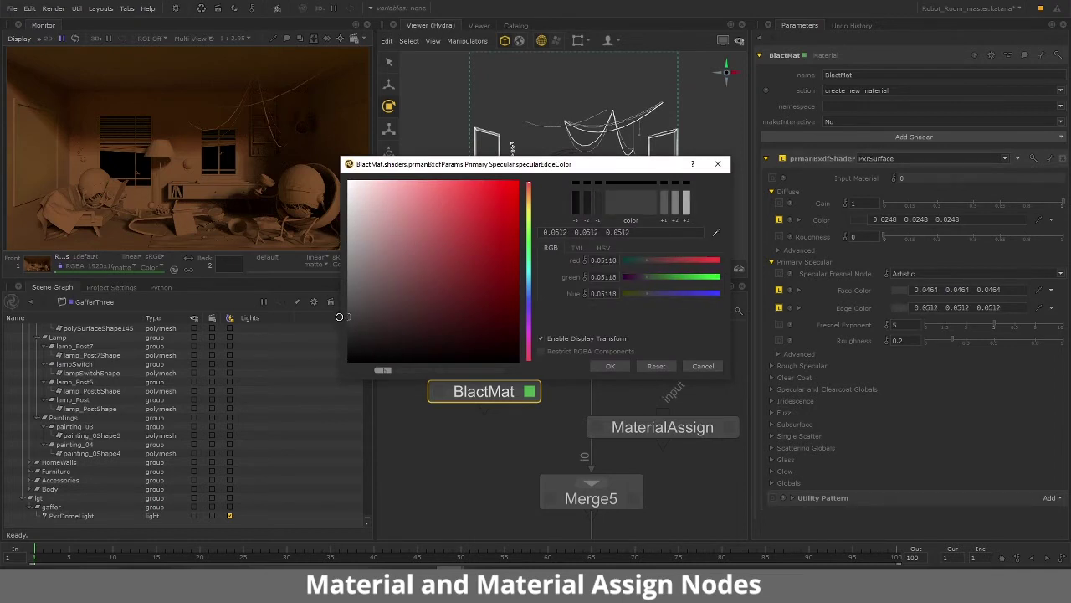
left_click(616, 371)
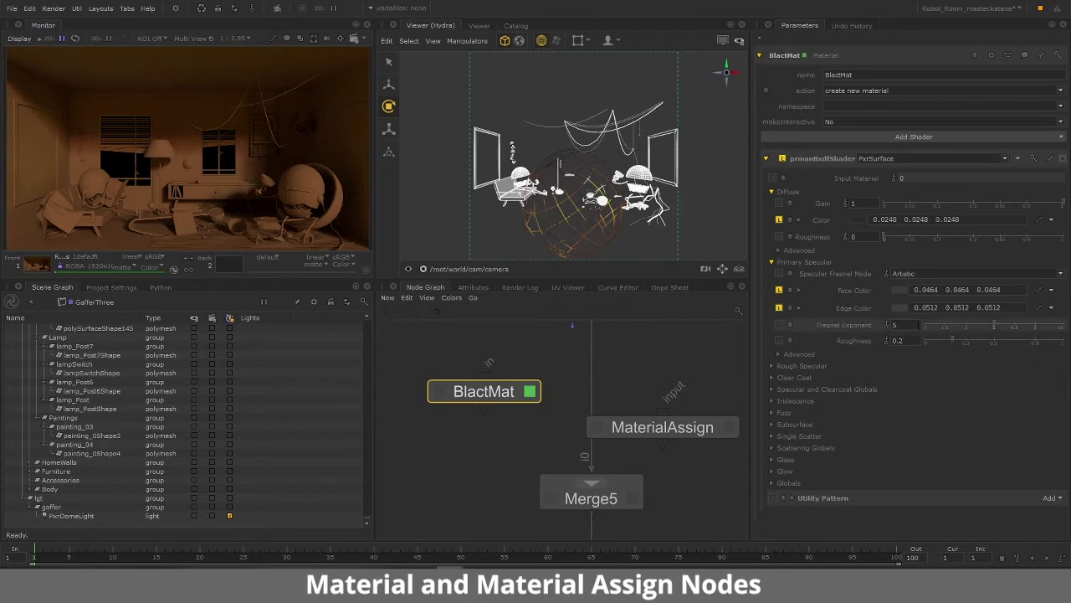
- Set the primary specular roughness of the PxrSurface shader to 0.6
left_click(897, 340)
key("BackSpace")
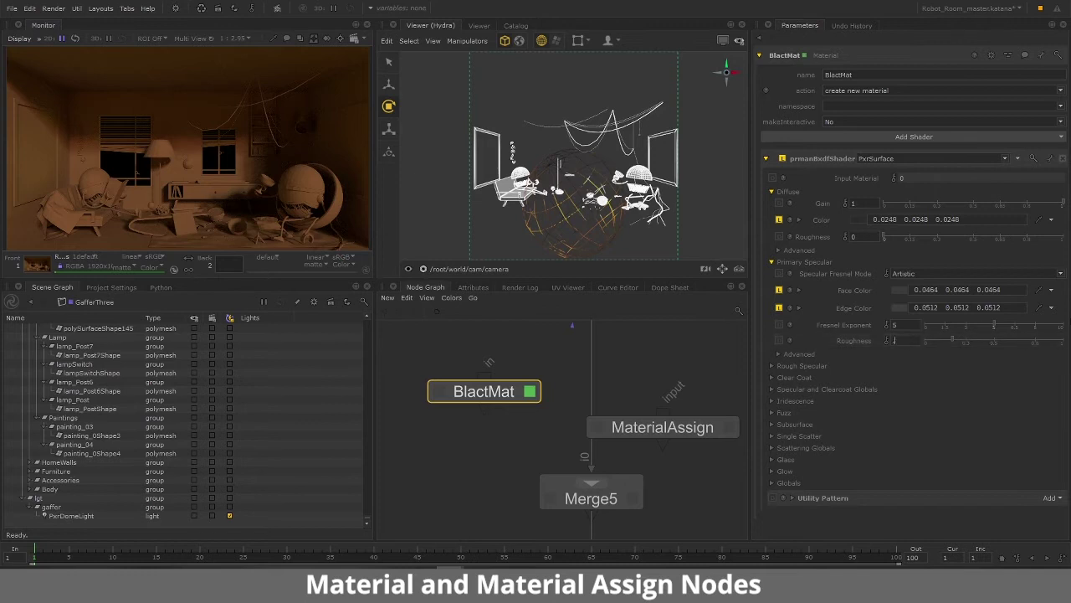
type("0.6")
key("Return")
- Correct the material node's name to BlackMat
left_click_drag(494, 396, 494, 379)
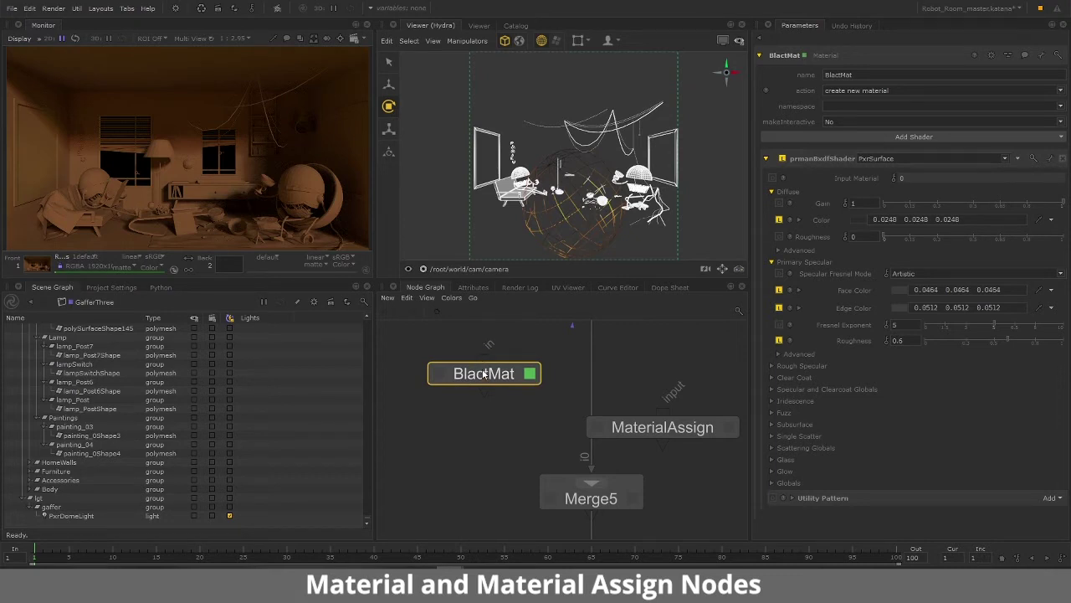
left_click_drag(484, 375, 475, 393)
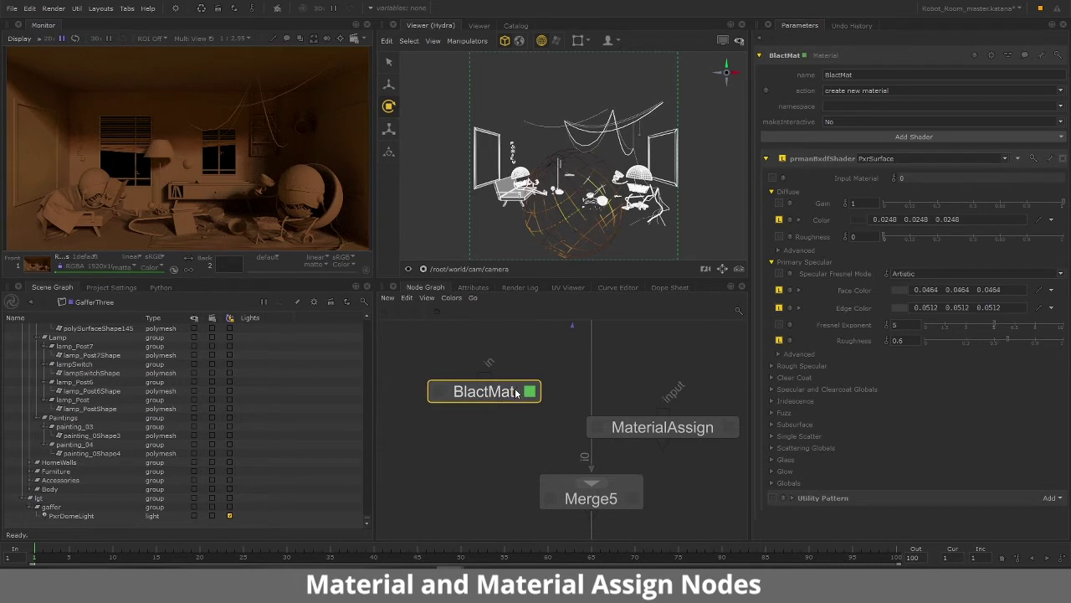
double_click(864, 74)
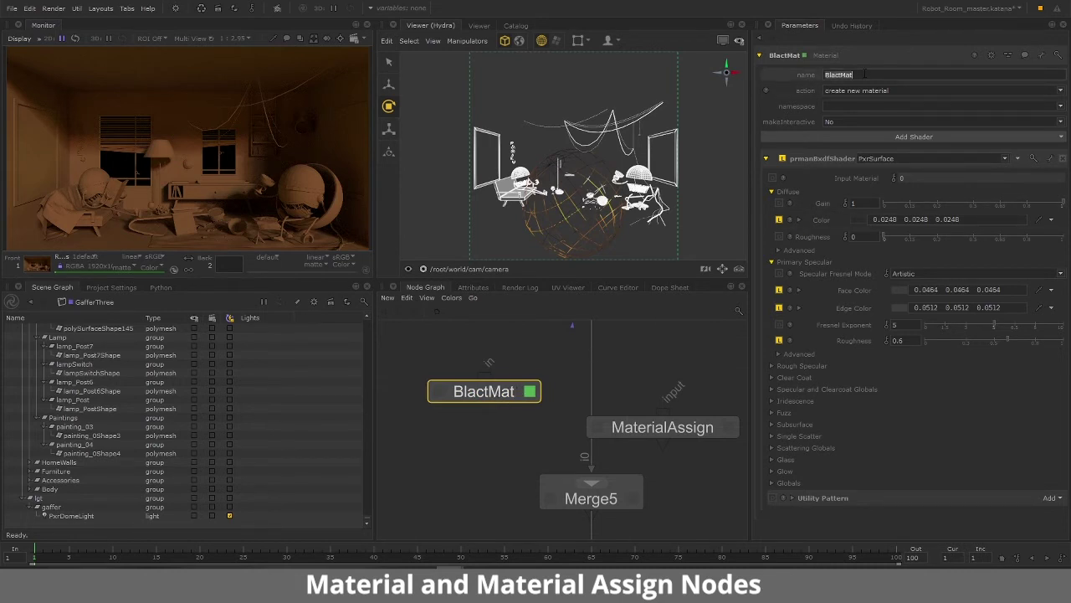
type("BlackMat")
key("Return")
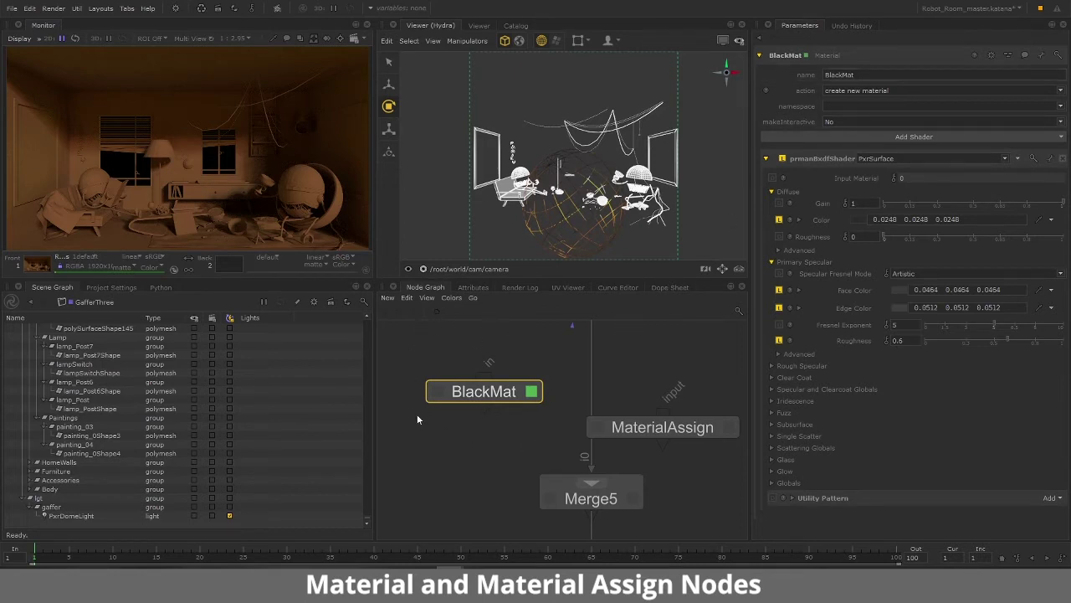
left_click(503, 393)
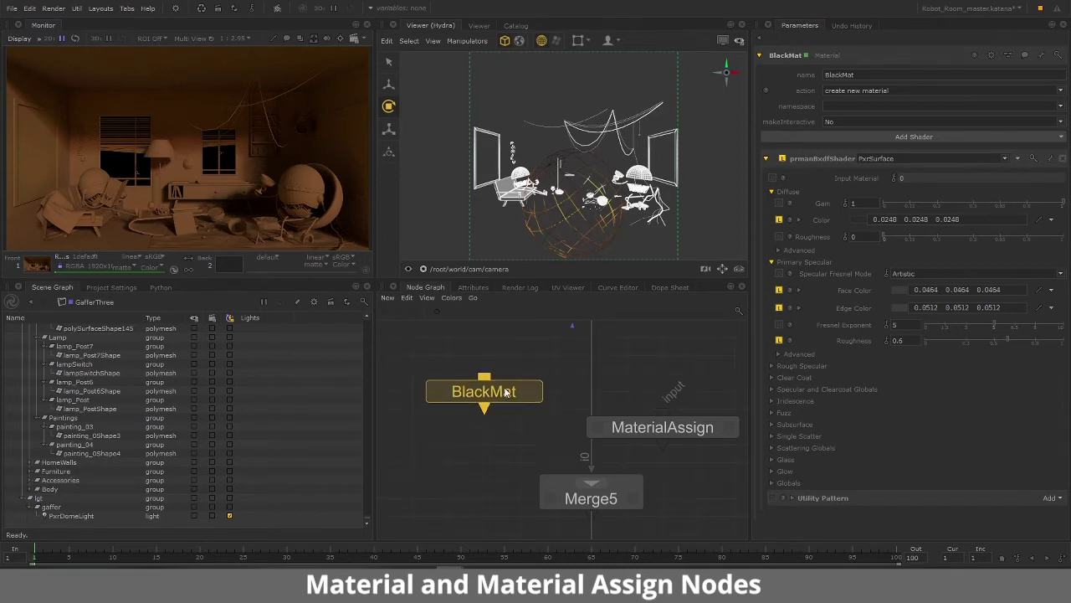
left_click(505, 393)
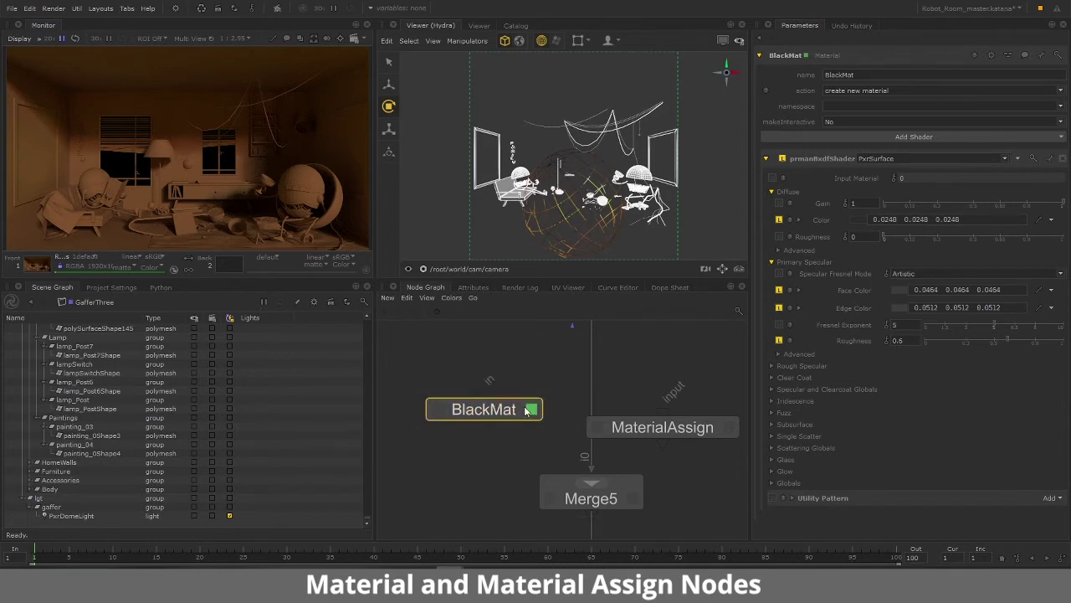
- Enlarge the Node Graph and examine the network from the Camera and USD Scene groups through GafferThree to RenderSettings
scroll(525, 408, "down", 5)
scroll(525, 409, "up", 3)
key("space")
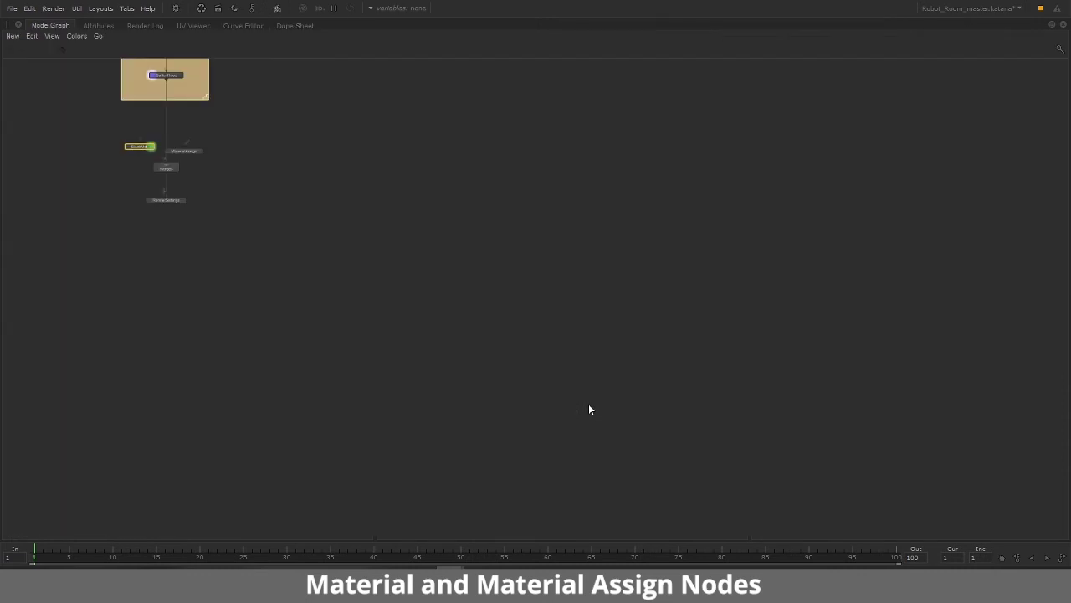
key("f")
scroll(465, 315, "down", 10)
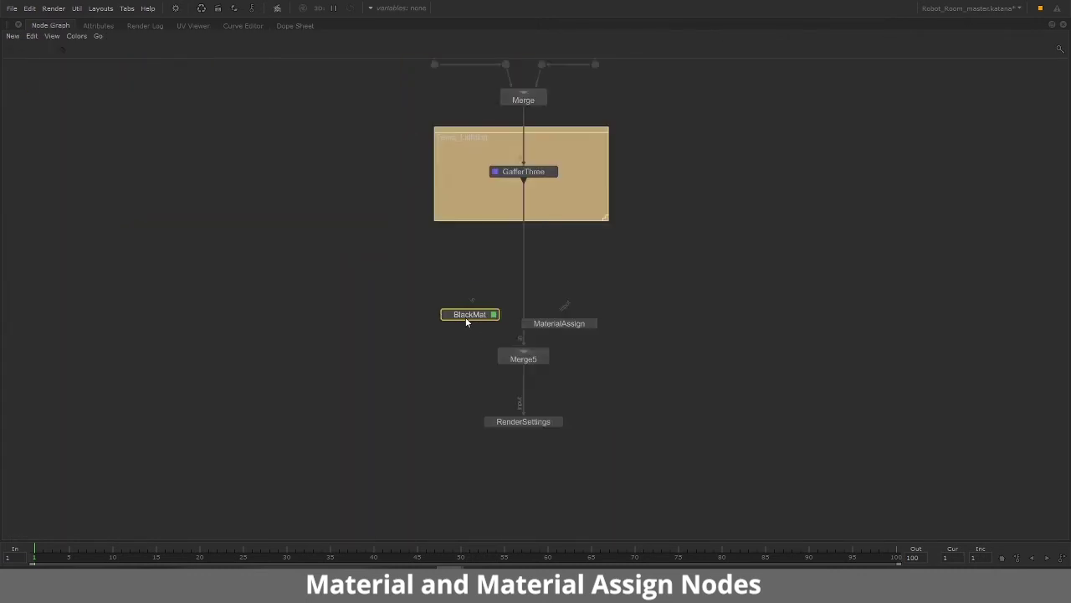
scroll(447, 310, "up", 2)
middle_click_drag(342, 290, 331, 548)
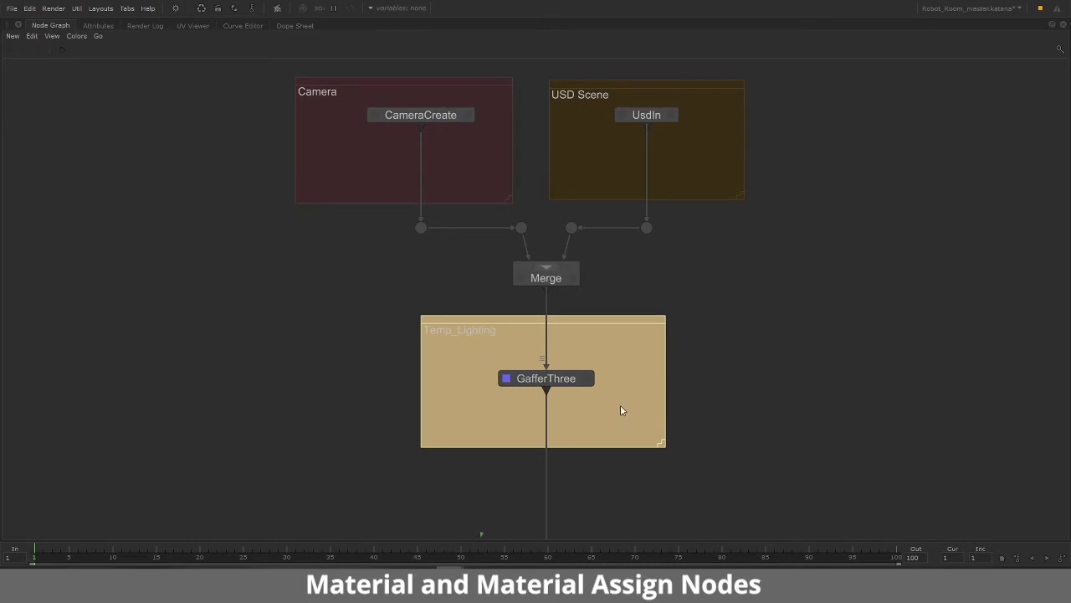
middle_click_drag(695, 416, 708, 136)
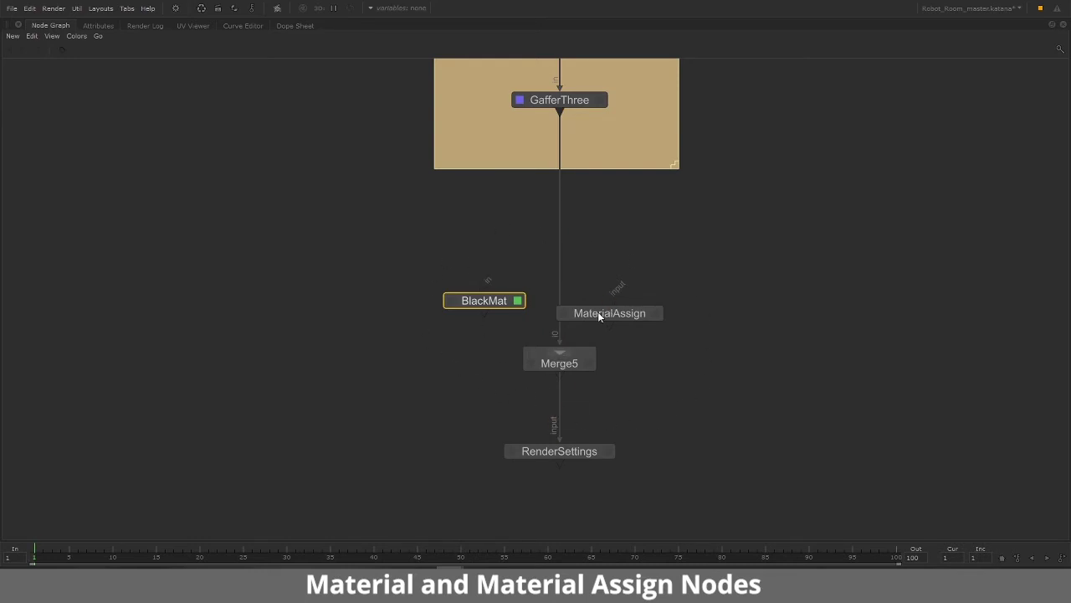
- Move the BlackMat and MaterialAssign nodes well clear of the main chain, with BlackMat above MaterialAssign
left_click_drag(583, 317, 308, 343)
left_click_drag(470, 299, 319, 288)
left_click_drag(255, 226, 450, 368)
left_click(452, 363)
left_click_drag(475, 300, 720, 497)
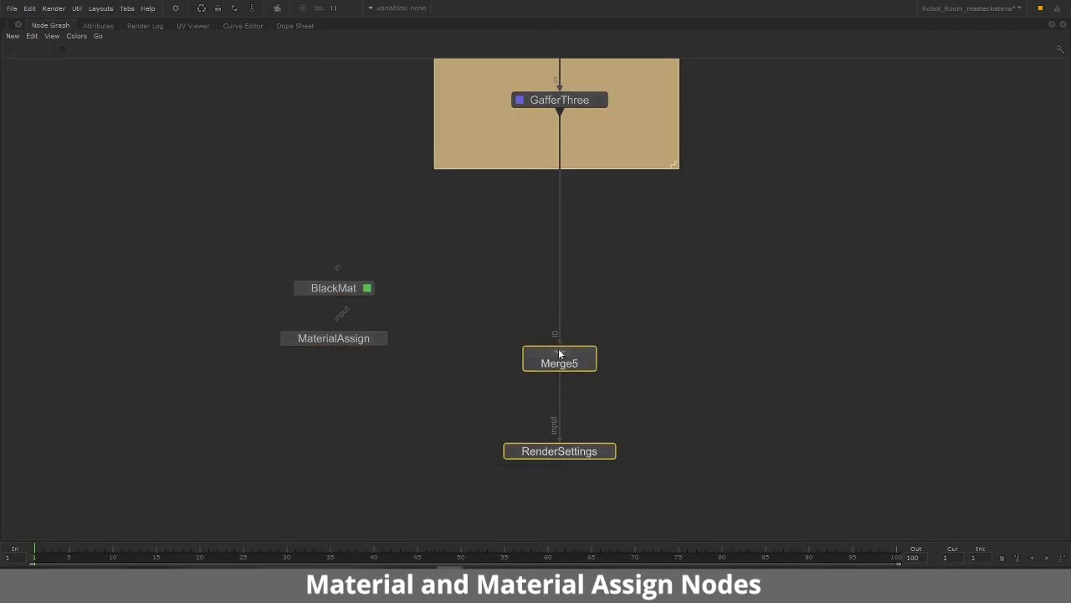
left_click(738, 339)
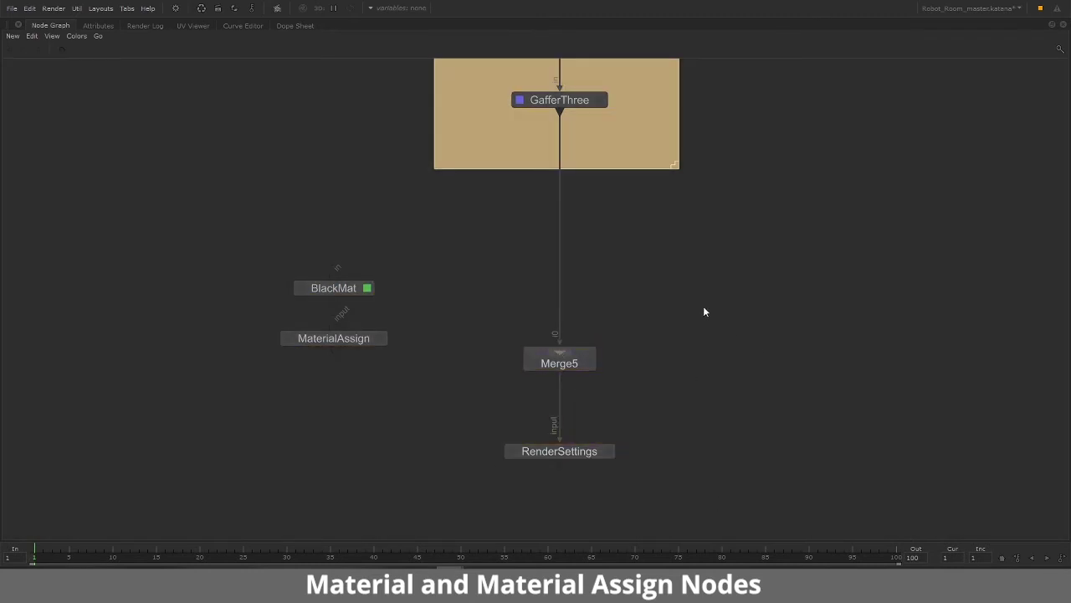
- Connect BlackMat's output to Merge5 as a second input and place BlackMat above Merge5, beside the GafferThree connection
middle_click_drag(684, 289, 691, 350)
left_click(374, 337)
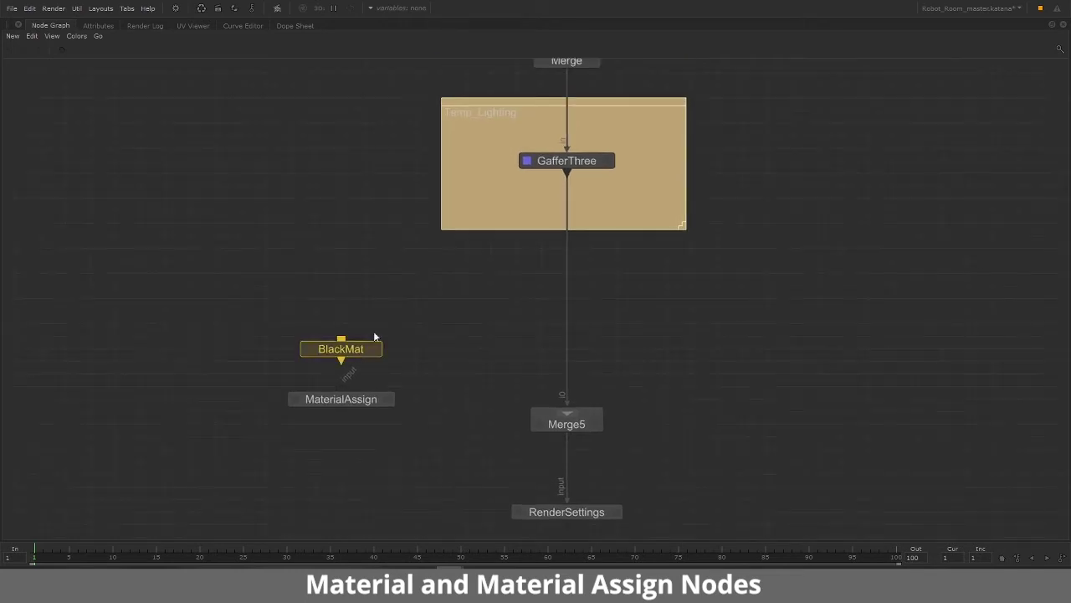
left_click_drag(374, 336, 451, 335)
key("e")
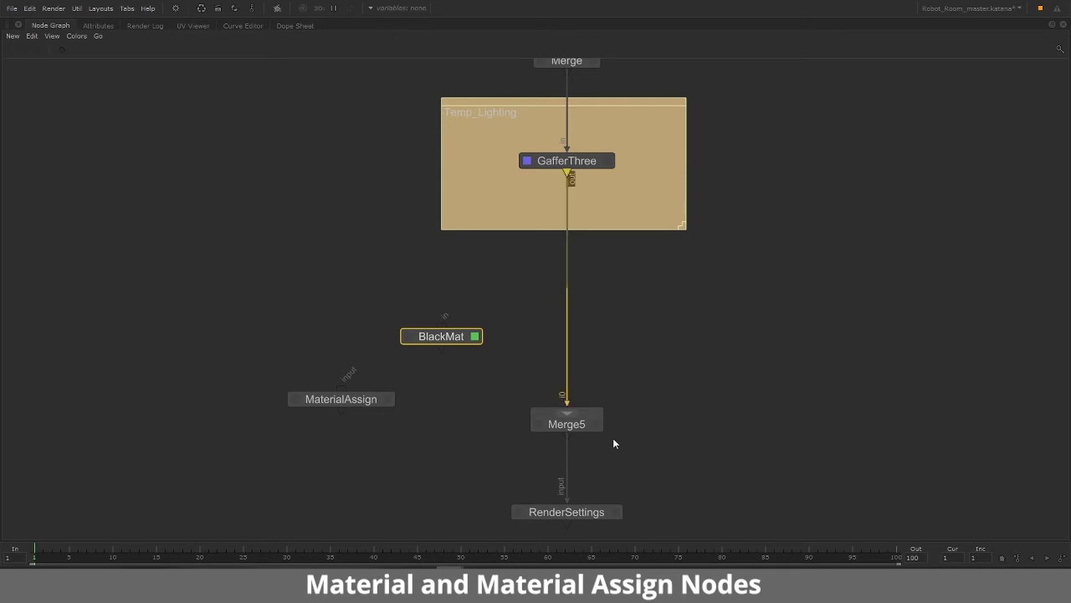
left_click_drag(510, 379, 647, 425)
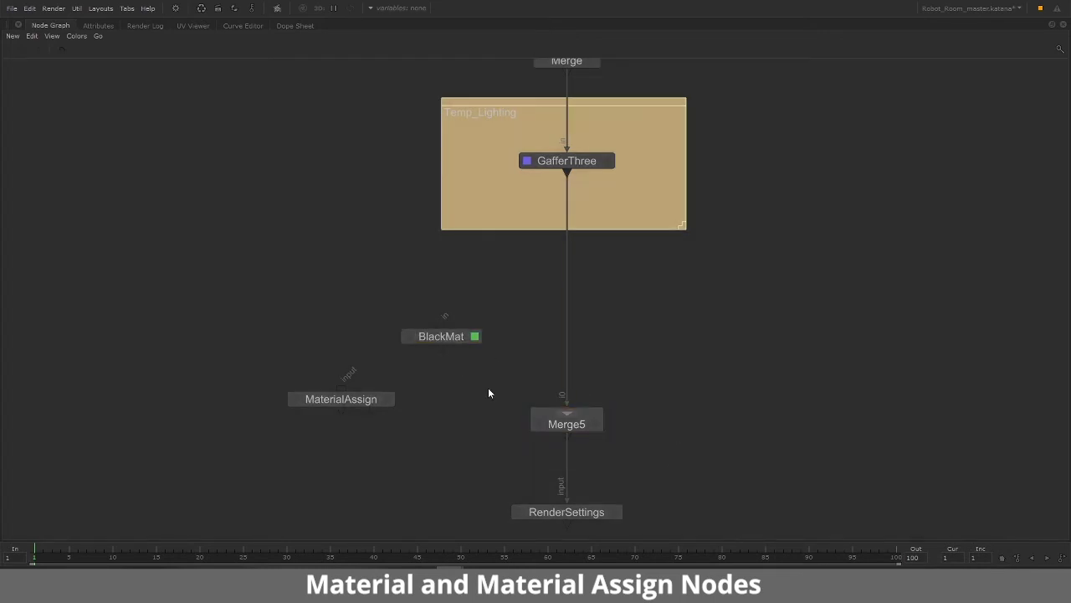
left_click_drag(490, 392, 639, 435)
left_click(455, 364)
left_click_drag(492, 385, 570, 412)
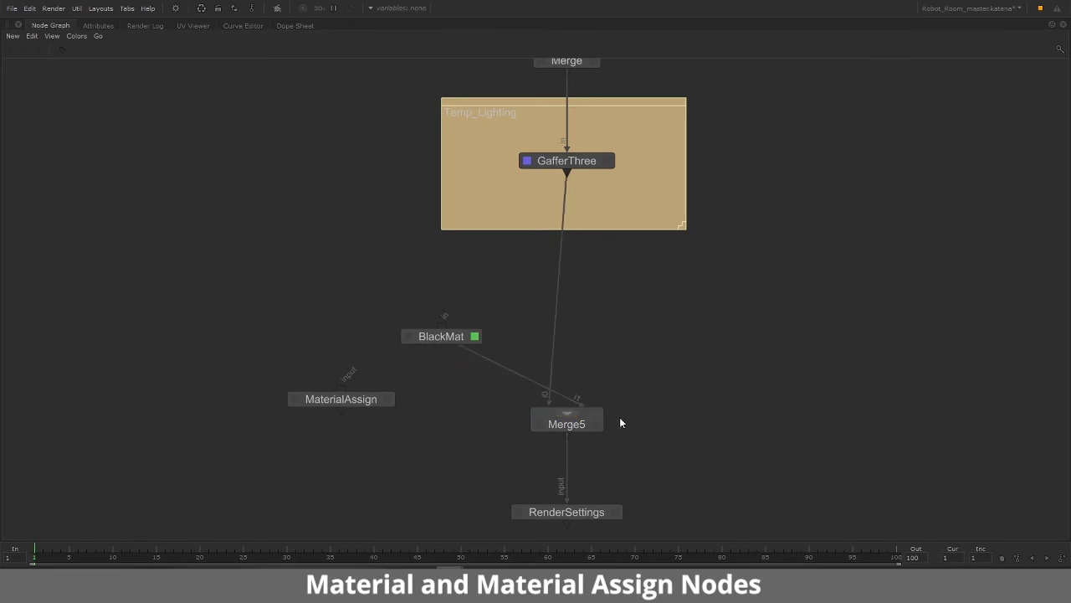
middle_click_drag(475, 413, 467, 317)
left_click_drag(463, 249, 608, 249)
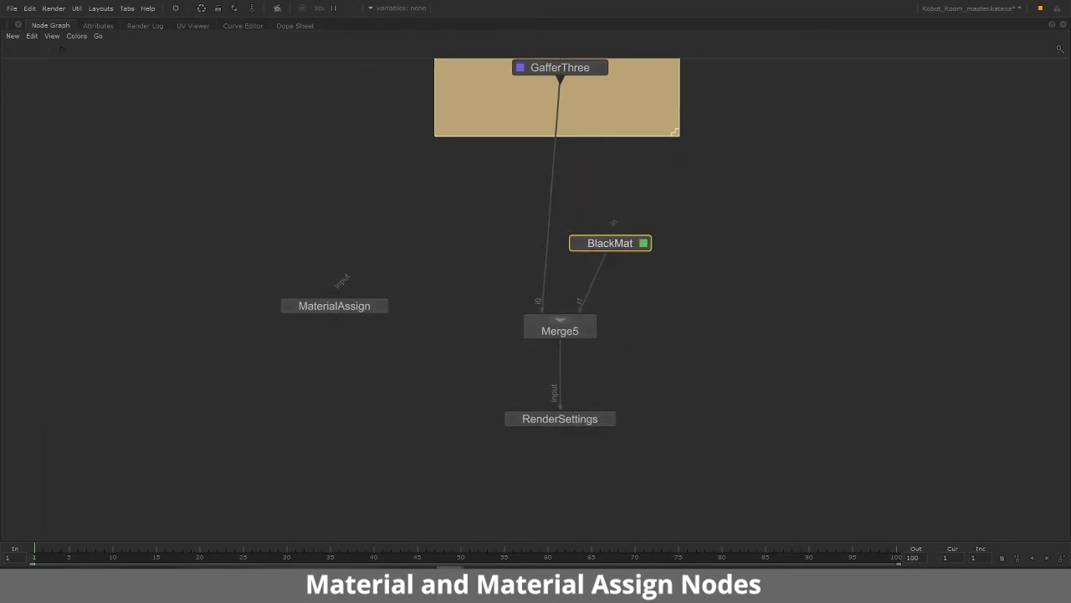
- Move RenderSettings further below Merge5 and insert the MaterialAssign node into the connection between them
middle_click_drag(560, 419, 542, 371)
left_click_drag(541, 371, 540, 457)
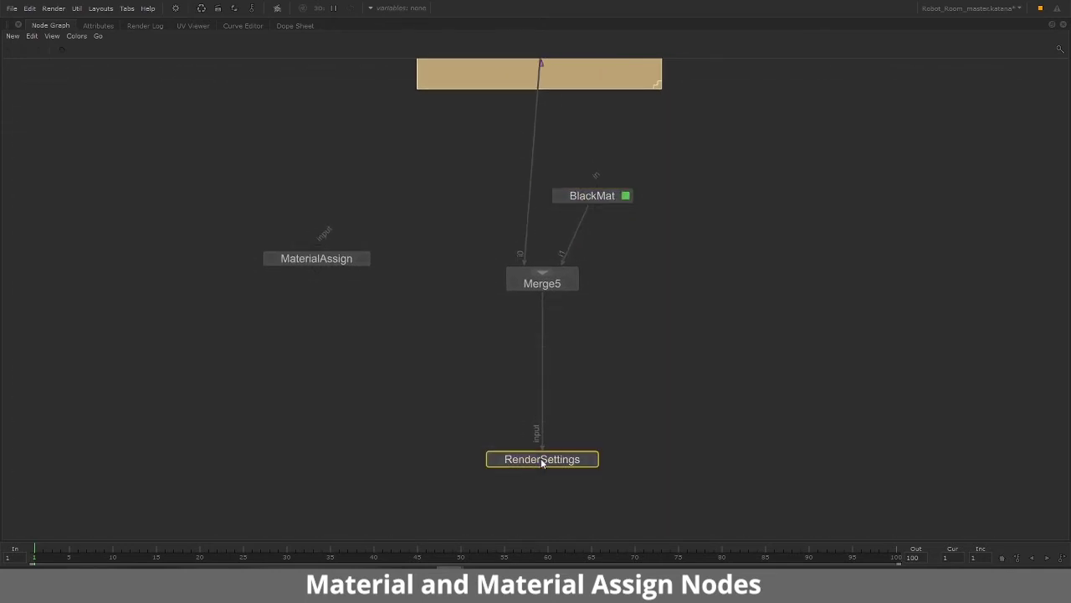
left_click(448, 353)
left_click_drag(332, 261, 544, 351)
left_click(620, 369)
left_click(563, 349)
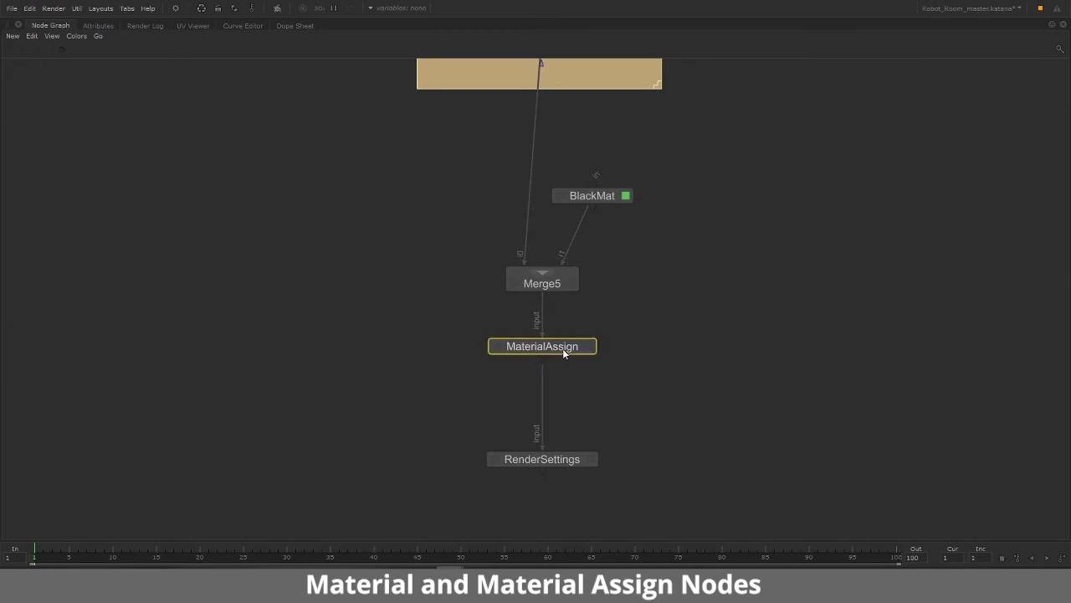
- Make MaterialAssign the viewed node, open its parameters, and restore the full layout with the node framed
key("v")
key("e")
key("space")
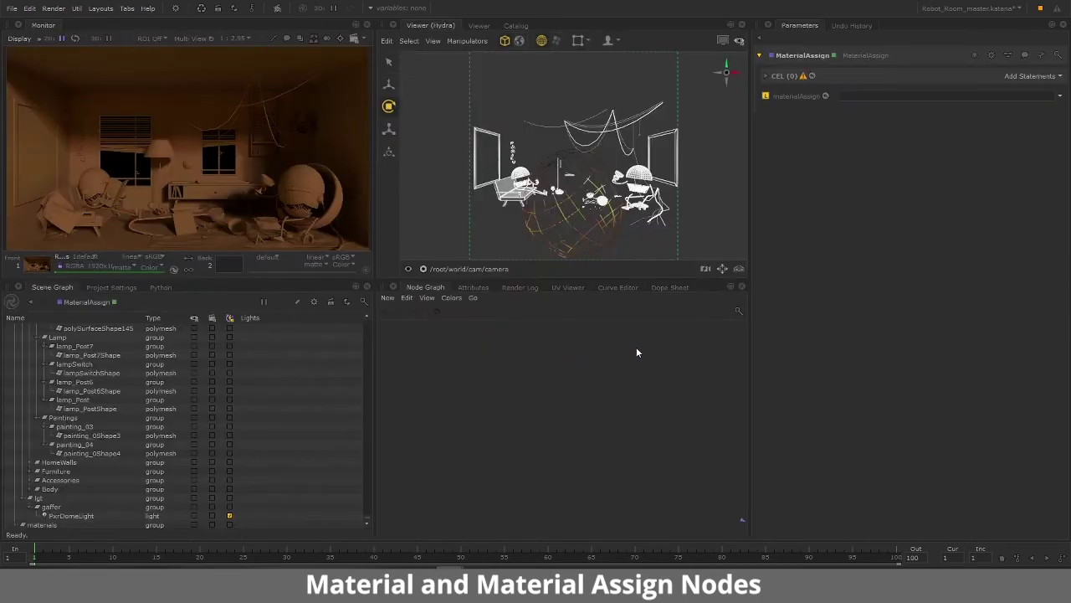
key("f")
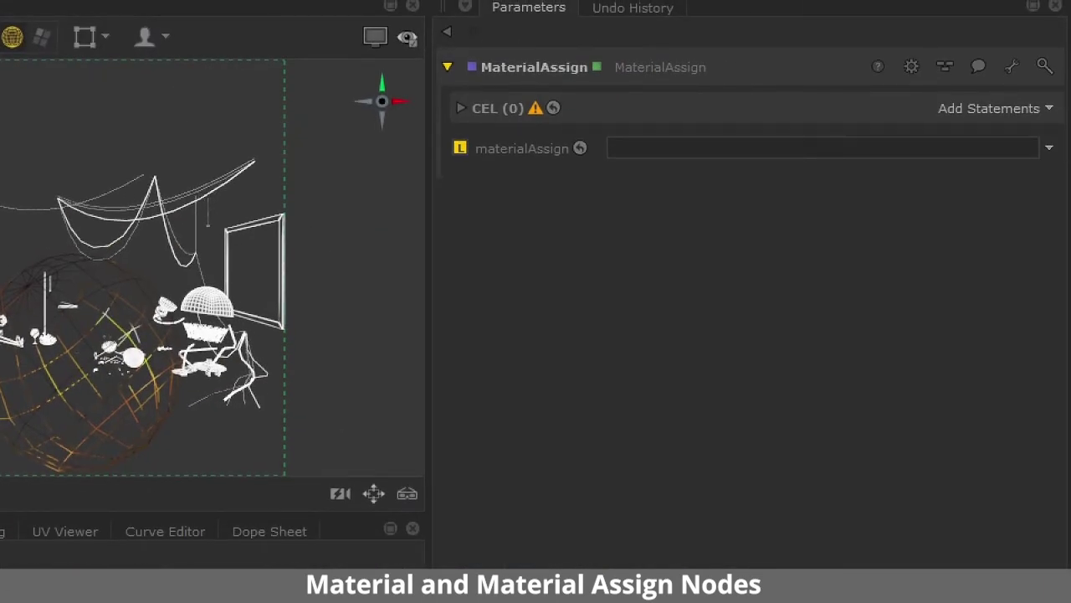
left_click_drag(823, 108, 901, 108)
left_click_drag(478, 171, 592, 172)
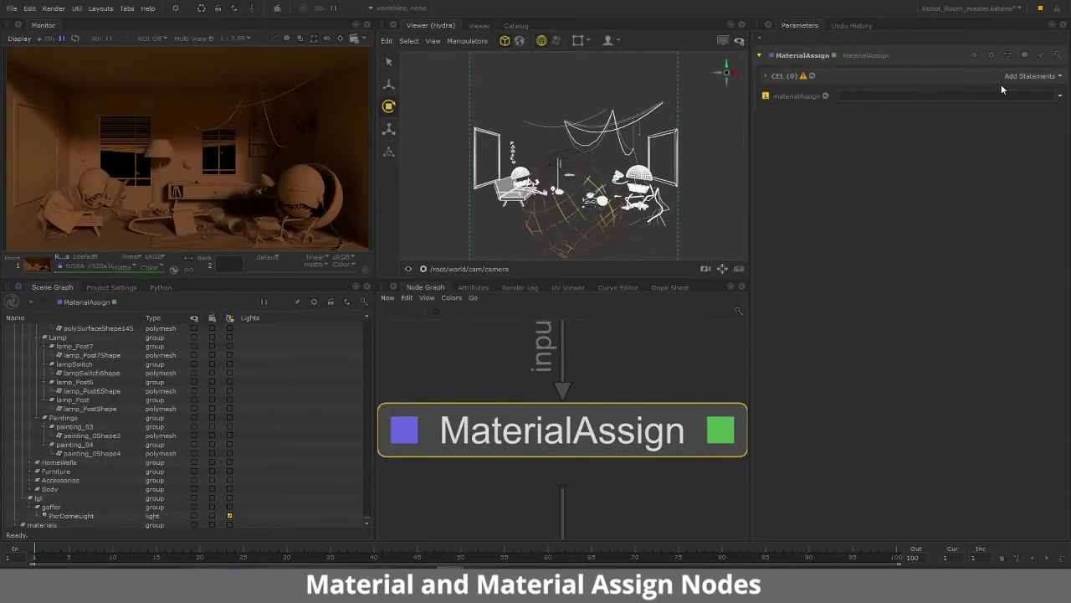
- Set the MaterialAssign CEL path to /root/world/geo/OnlyMaterials and its assigned material to /root/materials/BlackMat
scroll(284, 371, "up", 10)
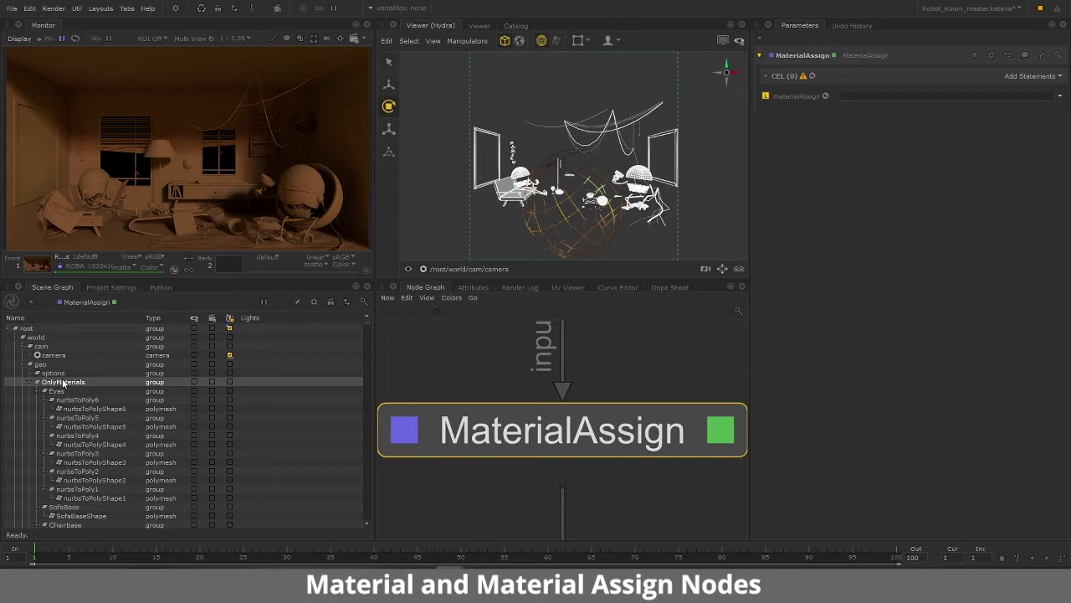
left_click_drag(63, 381, 1021, 77)
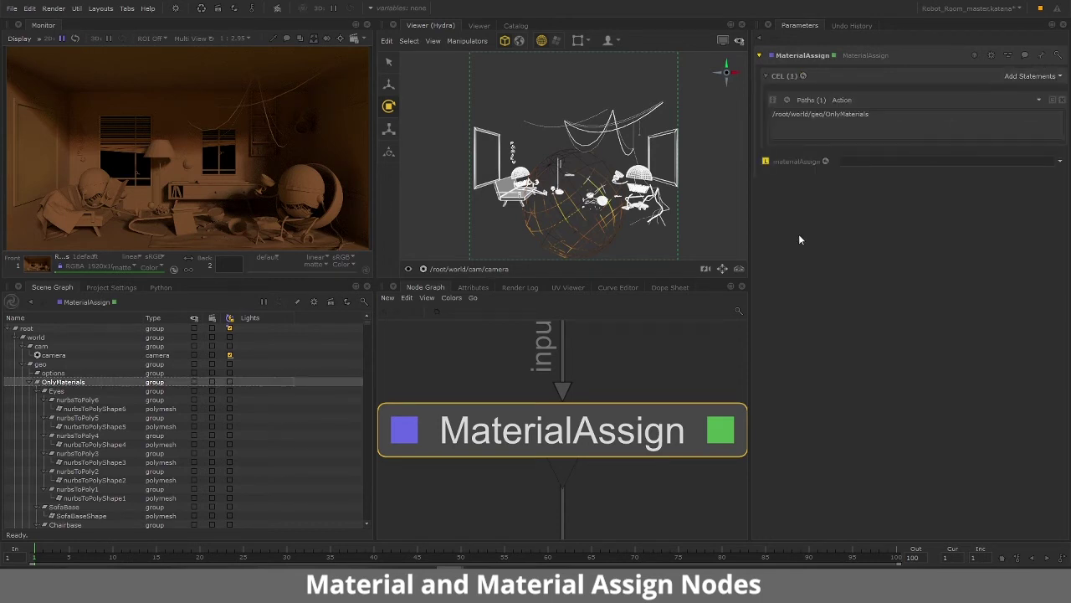
left_click(24, 366)
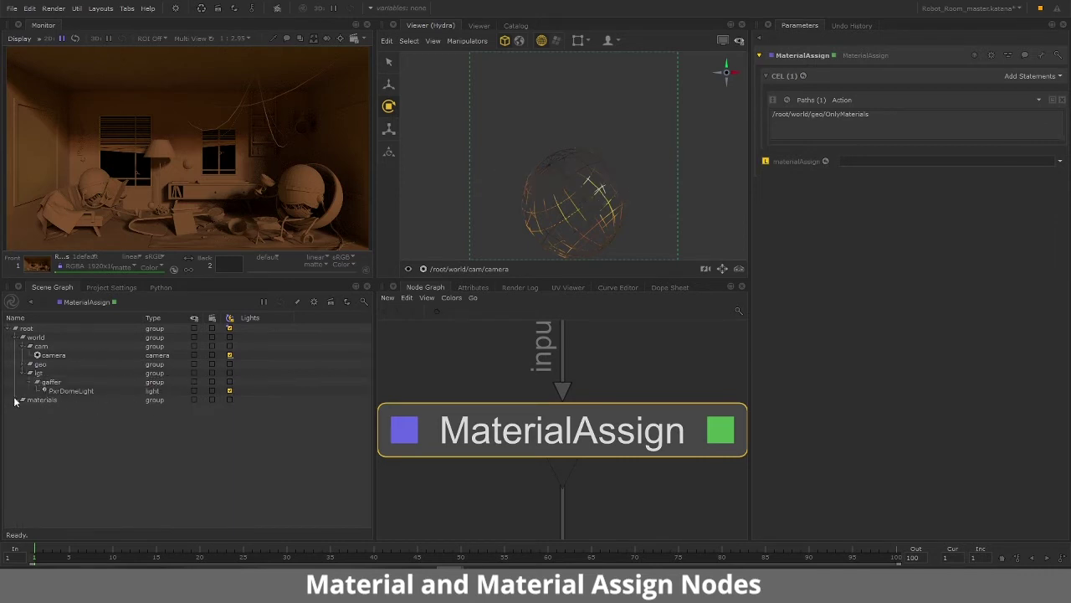
left_click(21, 401)
left_click_drag(51, 408, 861, 161)
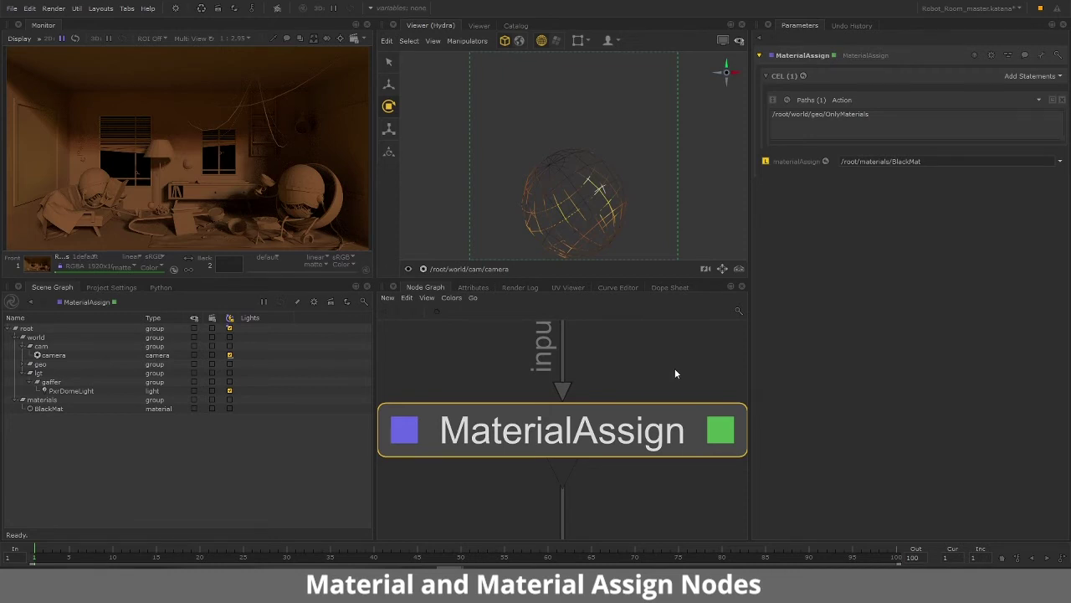
- Start a live render from the RenderSettings node to see the black material on the geometry
scroll(674, 374, "down", 5)
middle_click_drag(682, 423, 644, 422)
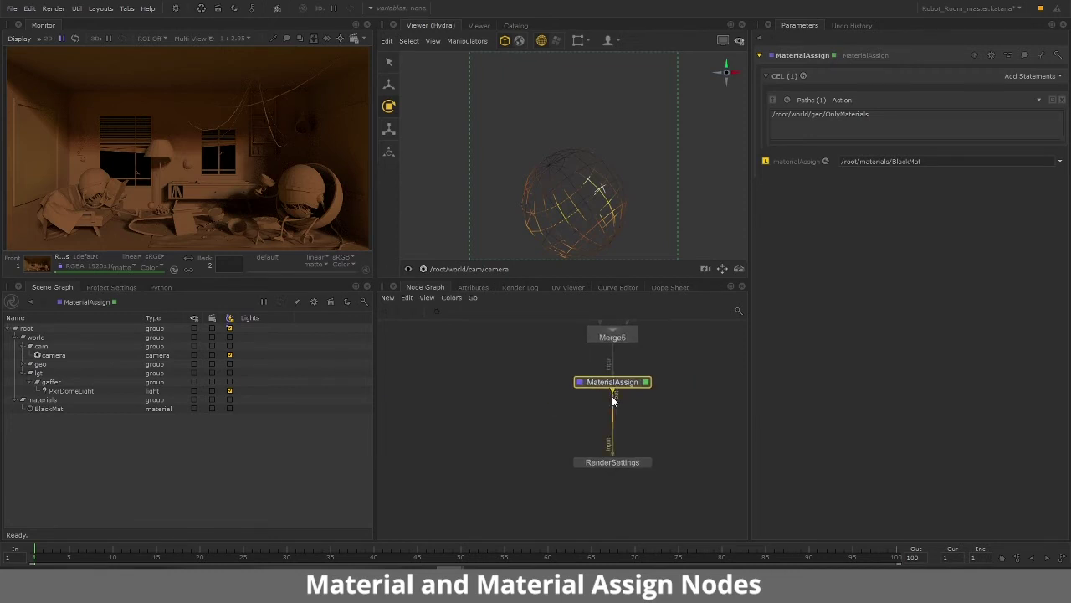
left_click(612, 463)
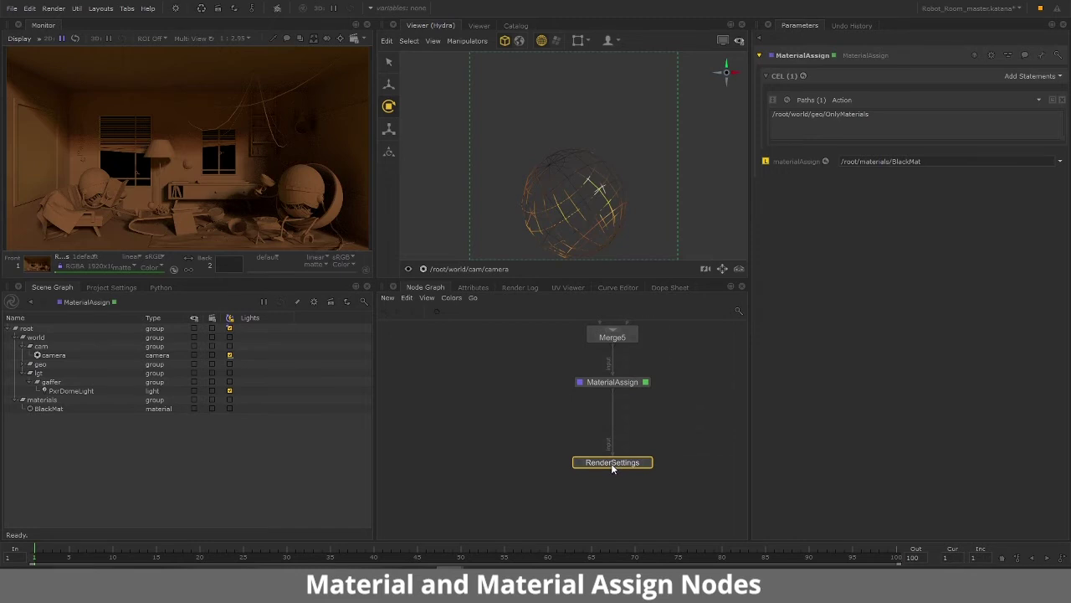
right_click(611, 463)
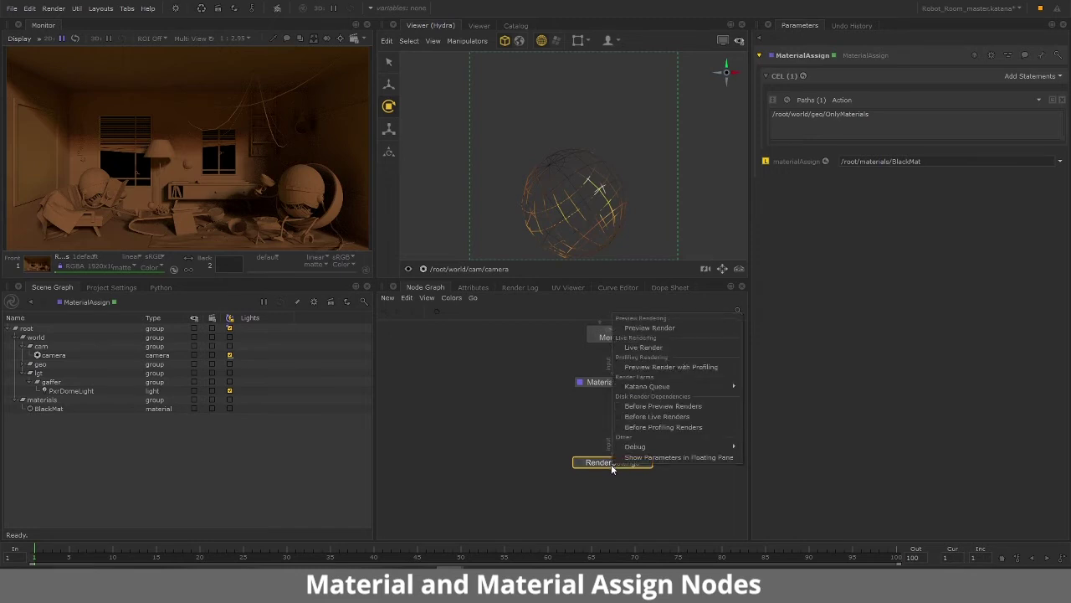
left_click(657, 348)
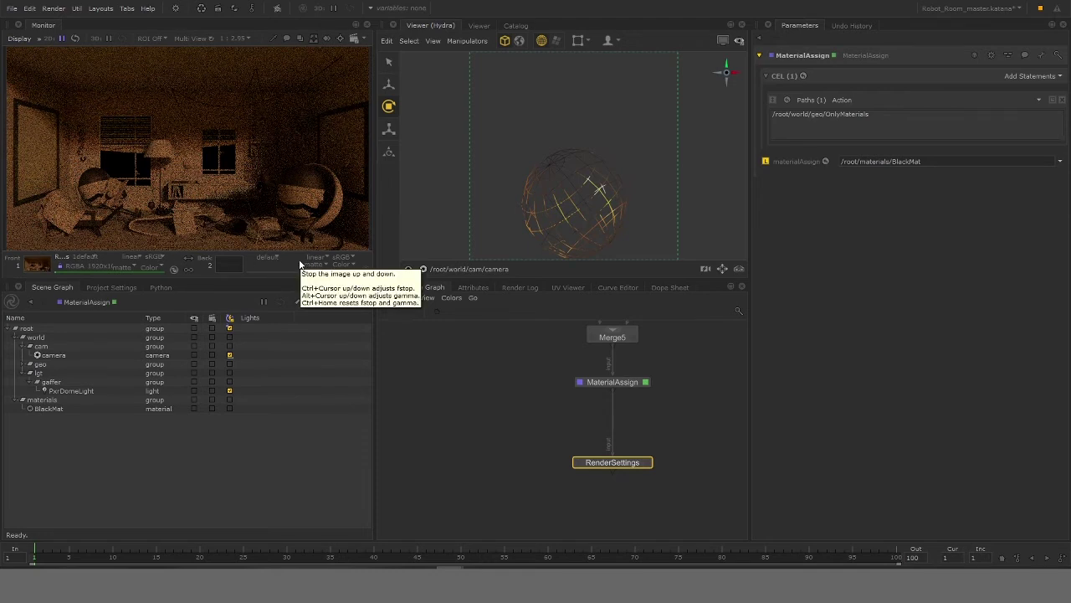
left_click(520, 400)
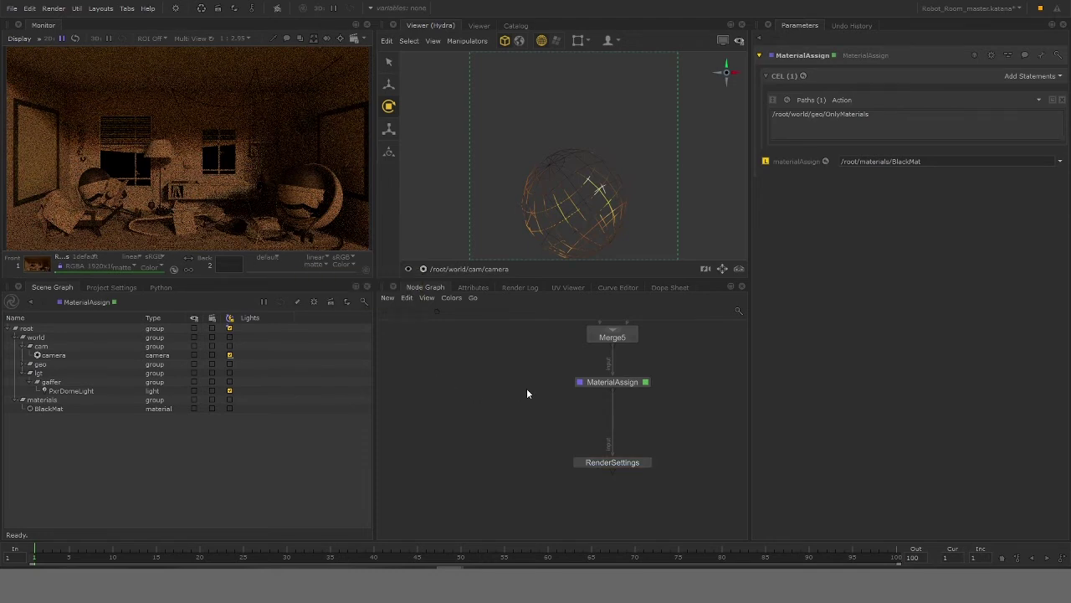
- Create a MaterialStack node beside Merge5, just below BlackMat, and open its parameters
middle_click_drag(678, 326, 632, 418)
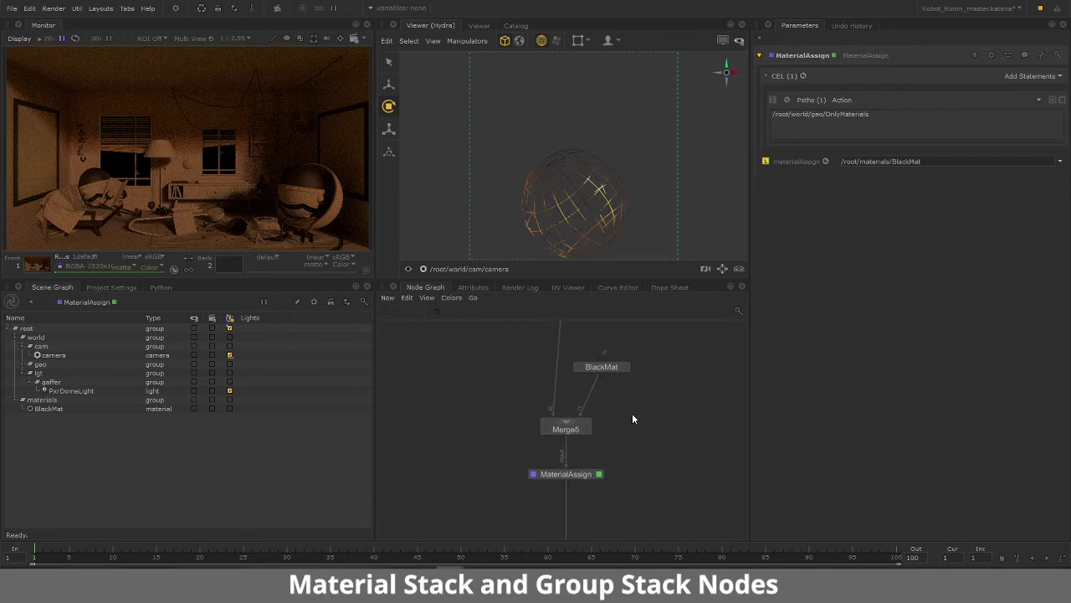
key("Tab")
type("mat")
key("Down")
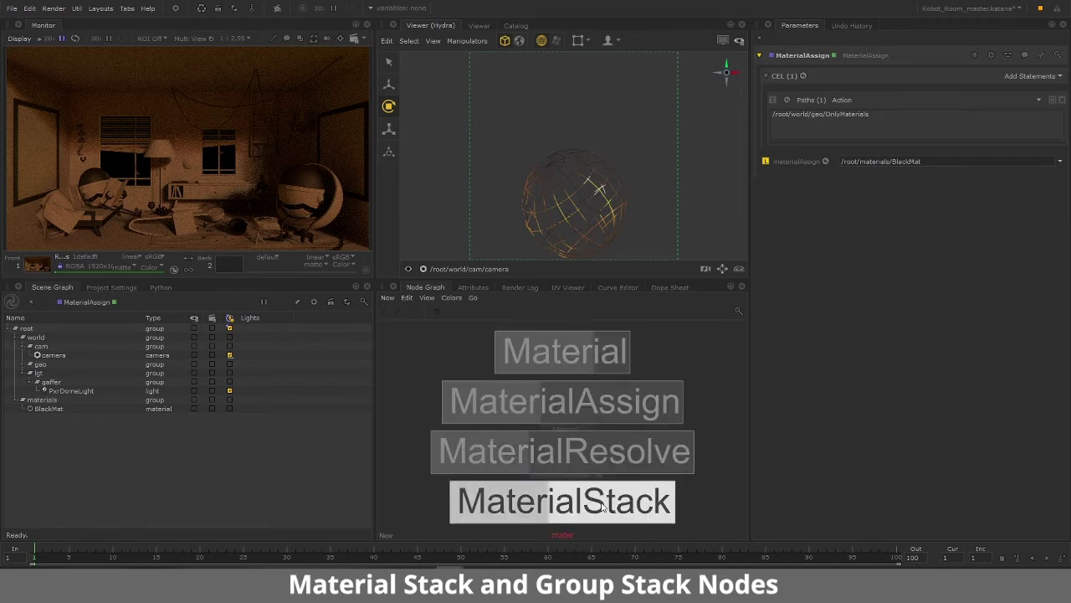
key("Return")
left_click(660, 392)
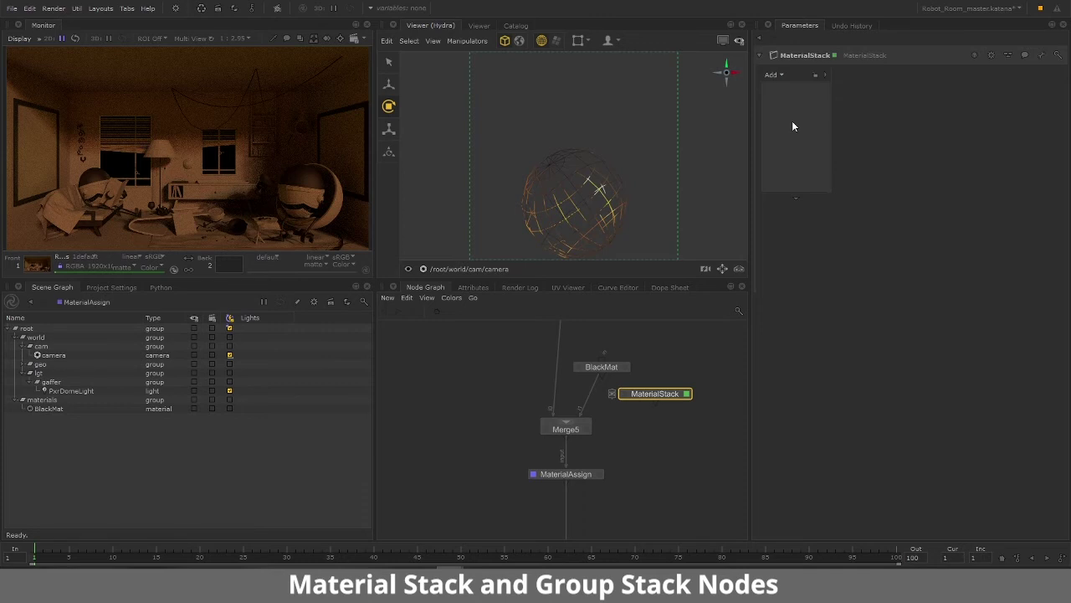
- Add a material to the MaterialStack and name it RedMat
left_click(775, 75)
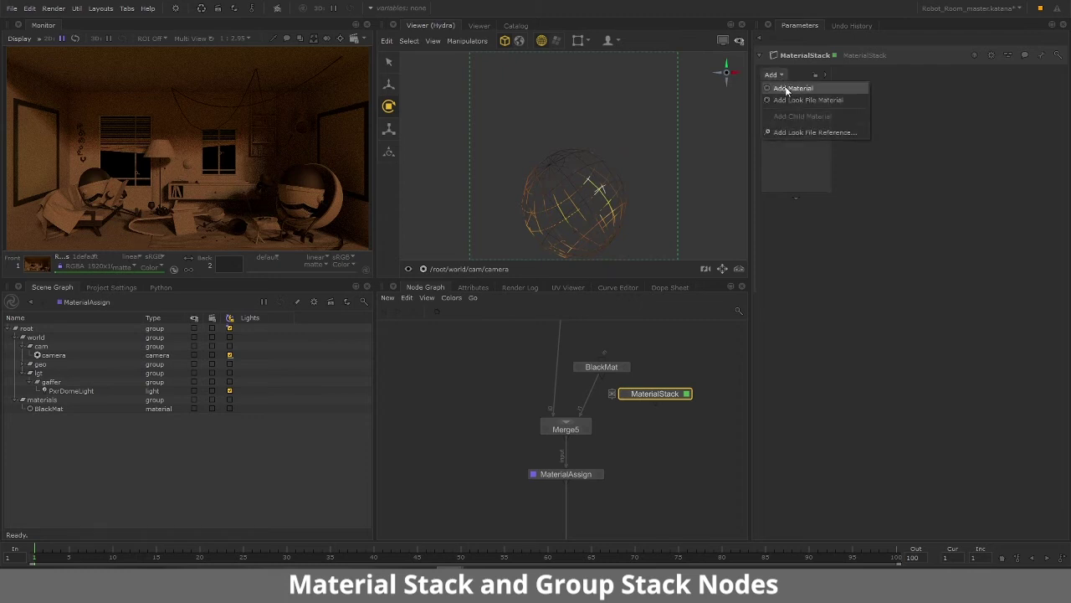
left_click(787, 89)
double_click(958, 78)
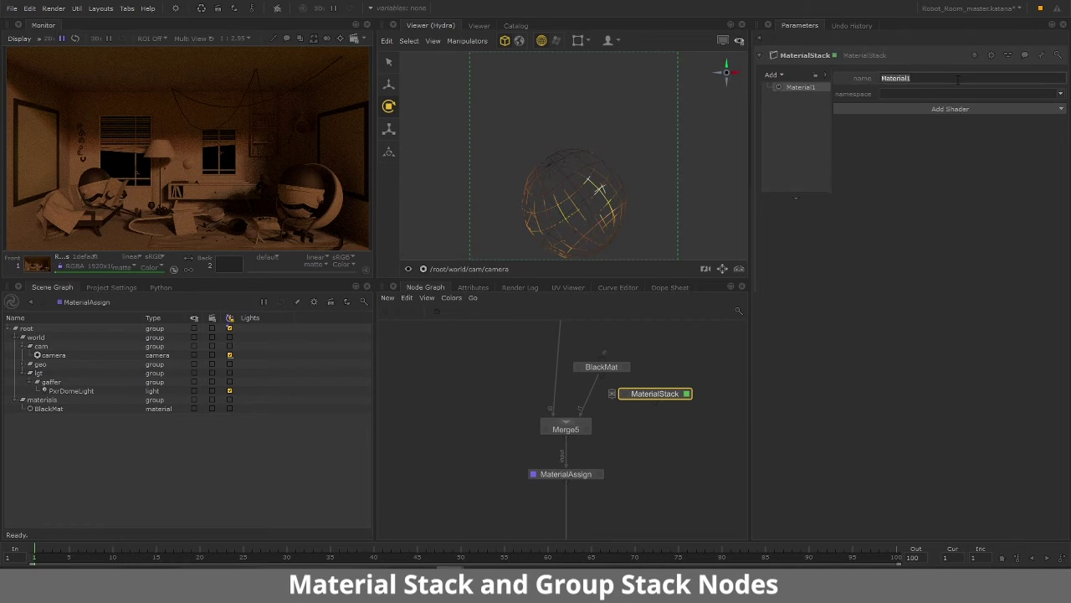
type("RedMat")
key("Return")
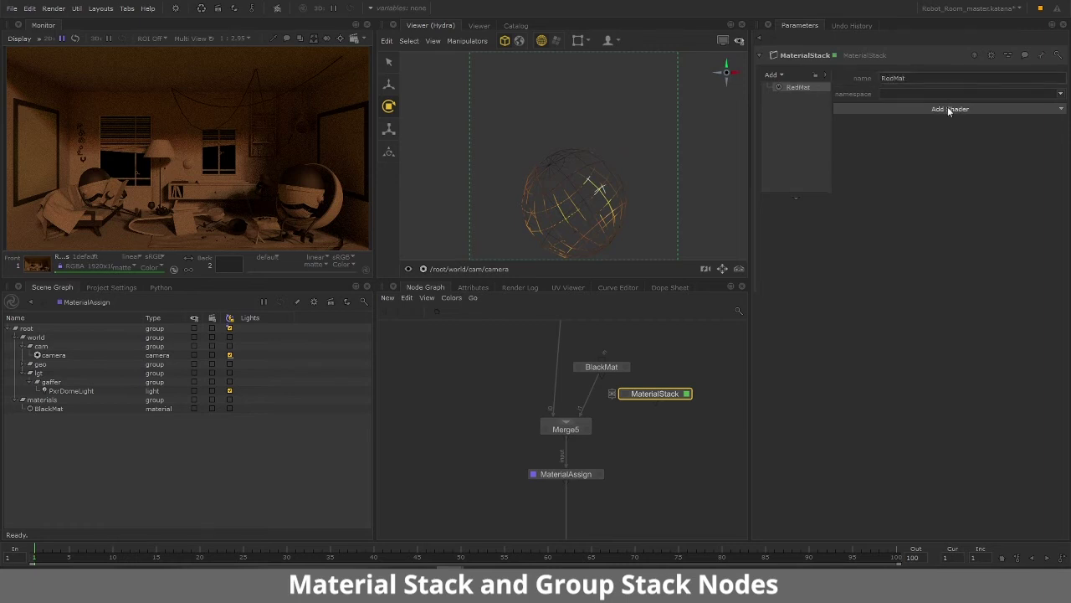
- Add a prman bxdf shader to RedMat and choose PxrSurface as its type
left_click(949, 110)
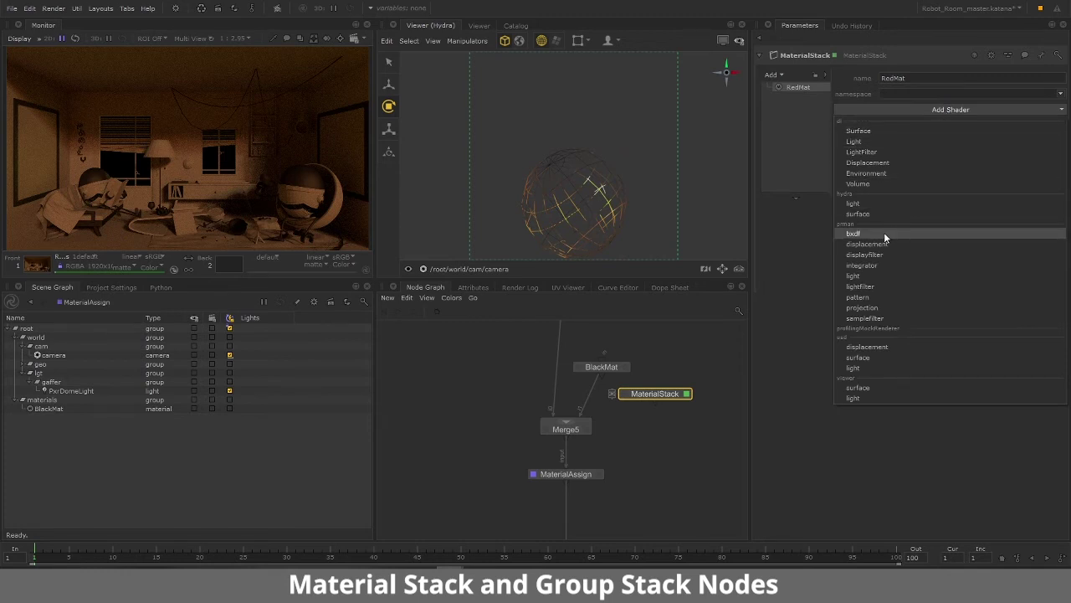
left_click(885, 234)
left_click(982, 127)
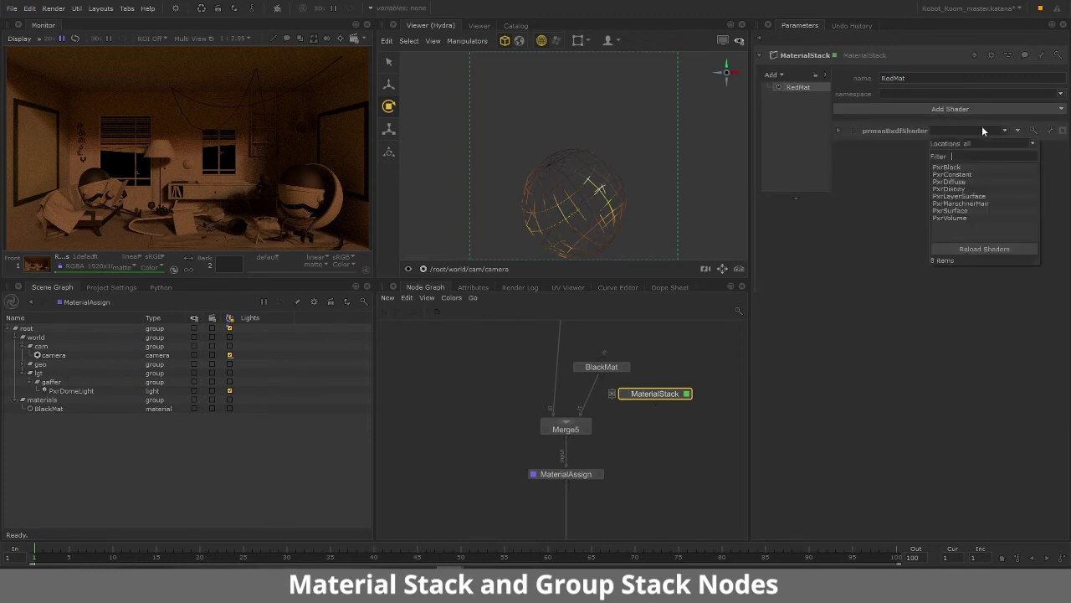
left_click(969, 209)
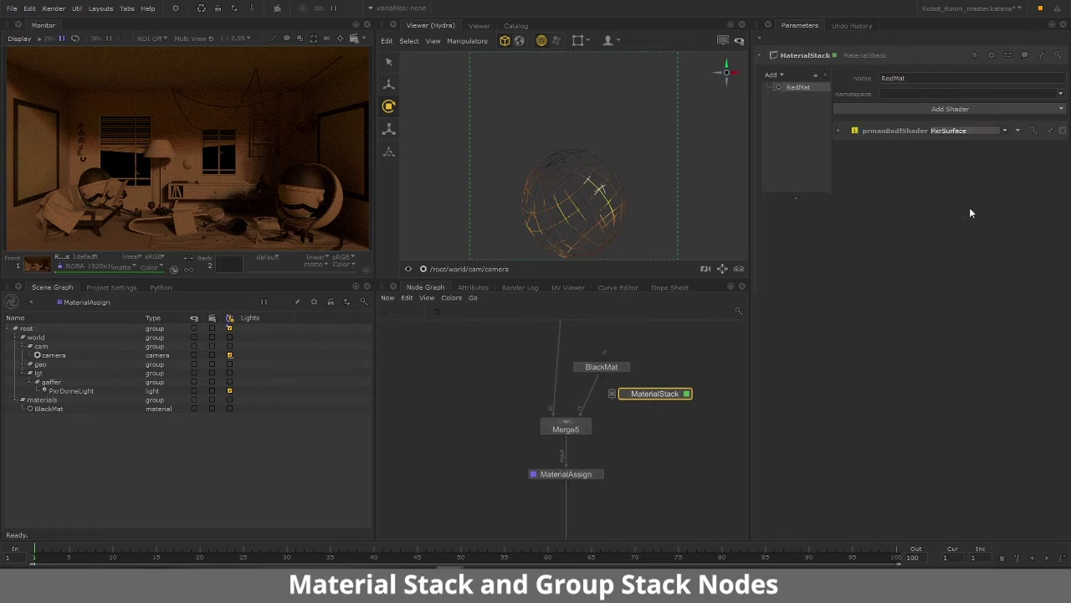
- Set RedMat's diffuse color to a deep red of about 0.5309, 0.0067, 0.0067
left_click(839, 131)
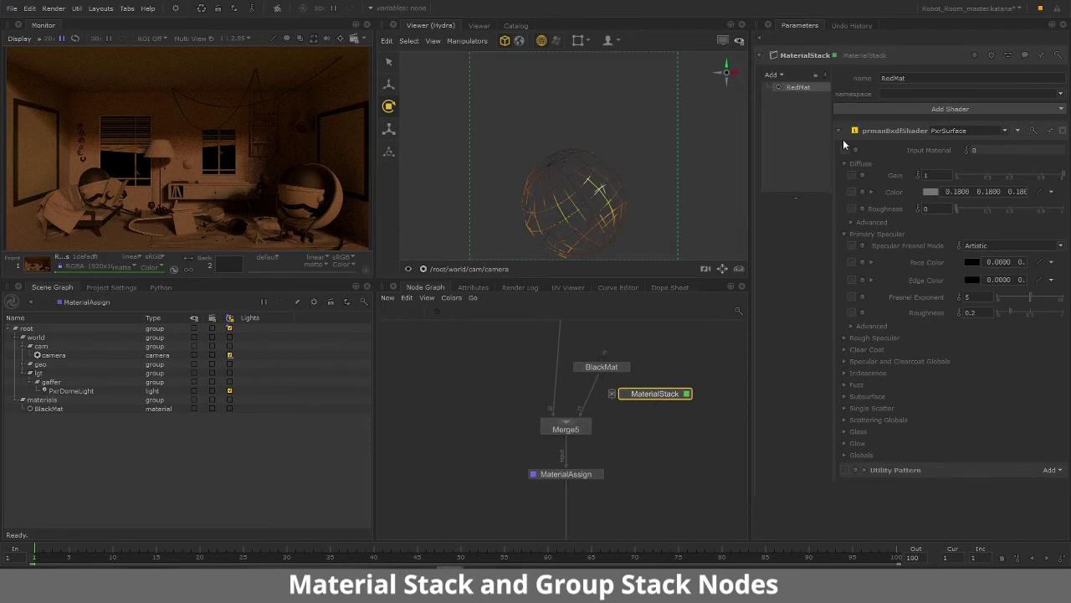
left_click(930, 192)
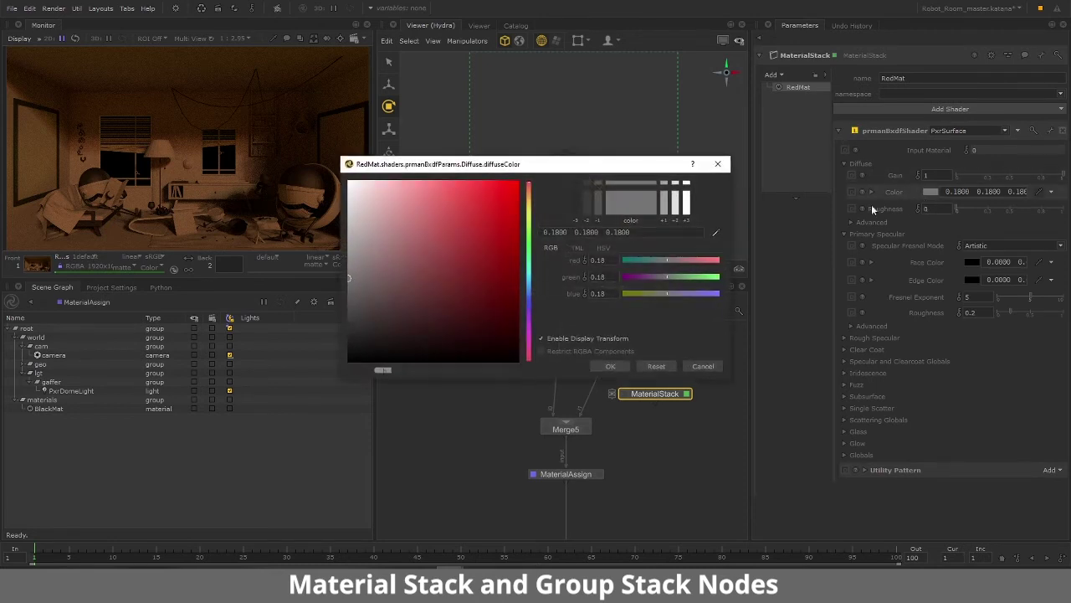
left_click_drag(452, 228, 501, 225)
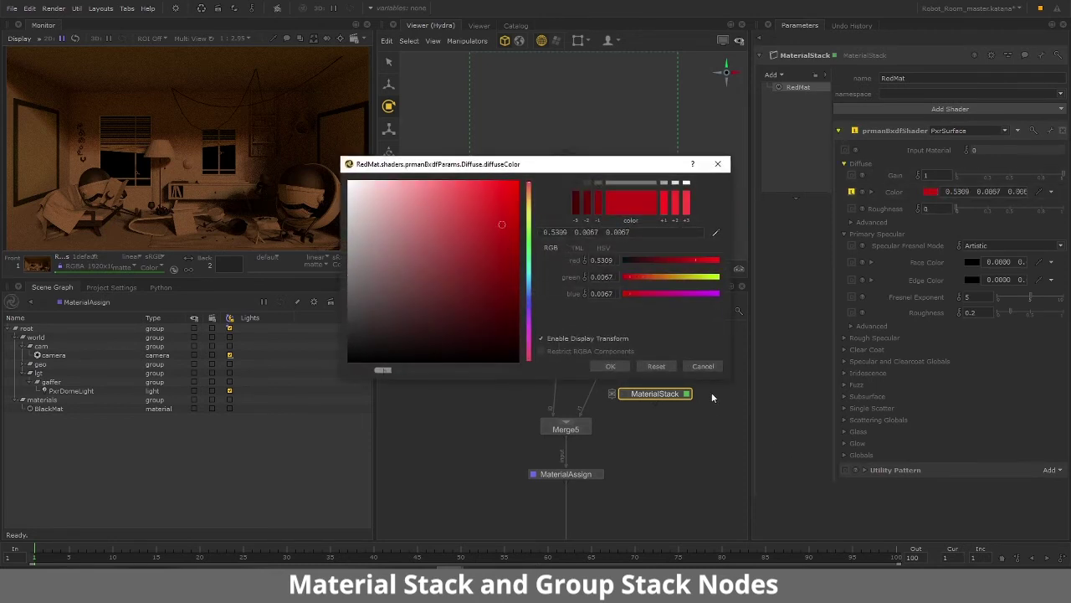
left_click(619, 366)
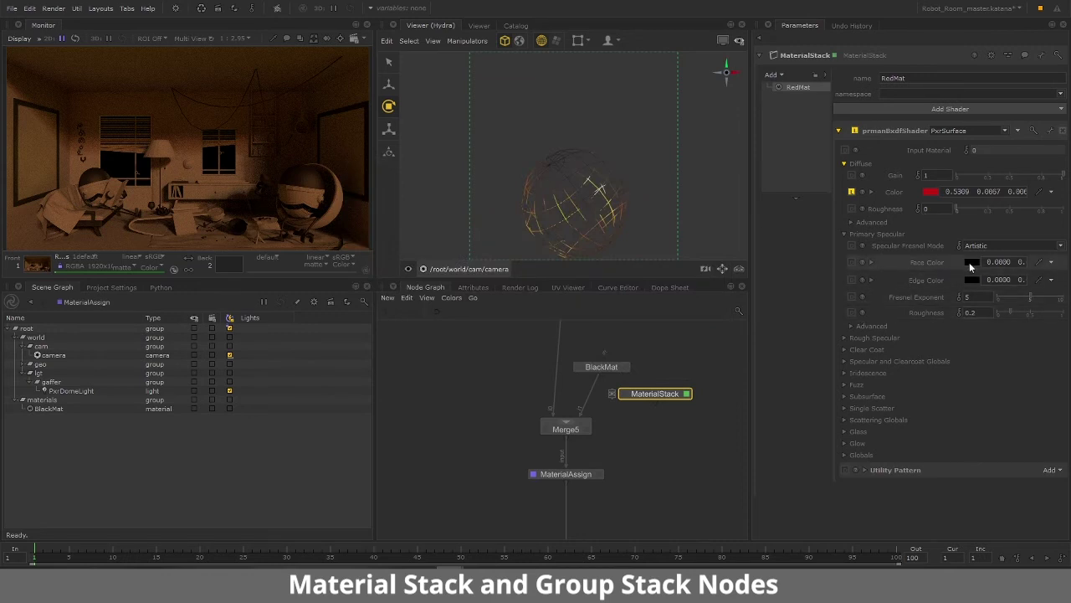
- Set RedMat's primary specular face color to a grey of about 0.125 and its edge color to about 0.163
left_click(971, 262)
left_click_drag(419, 292, 350, 293)
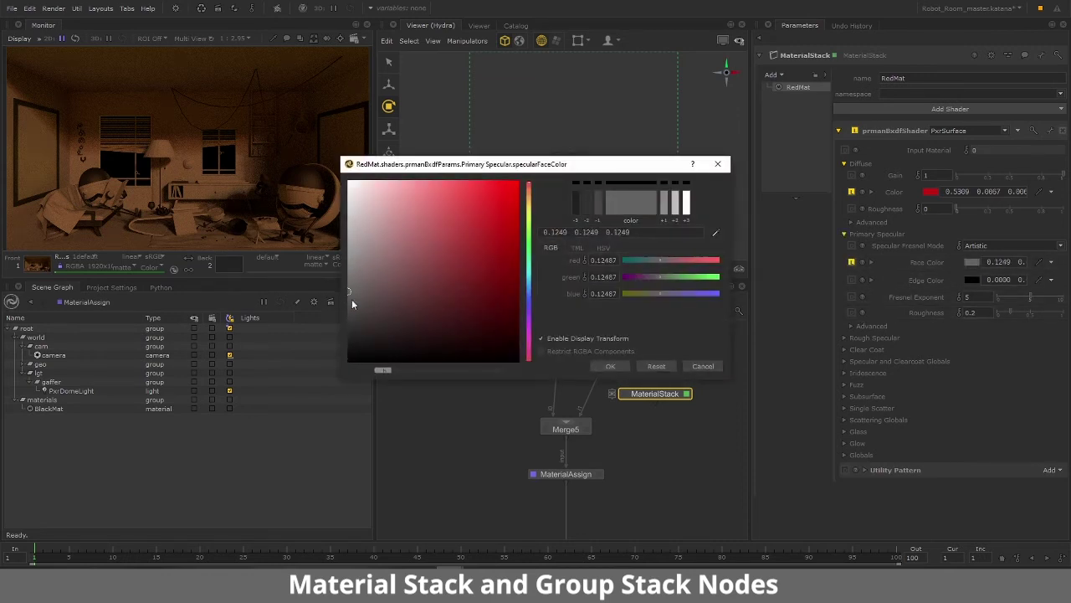
left_click(613, 367)
left_click(971, 280)
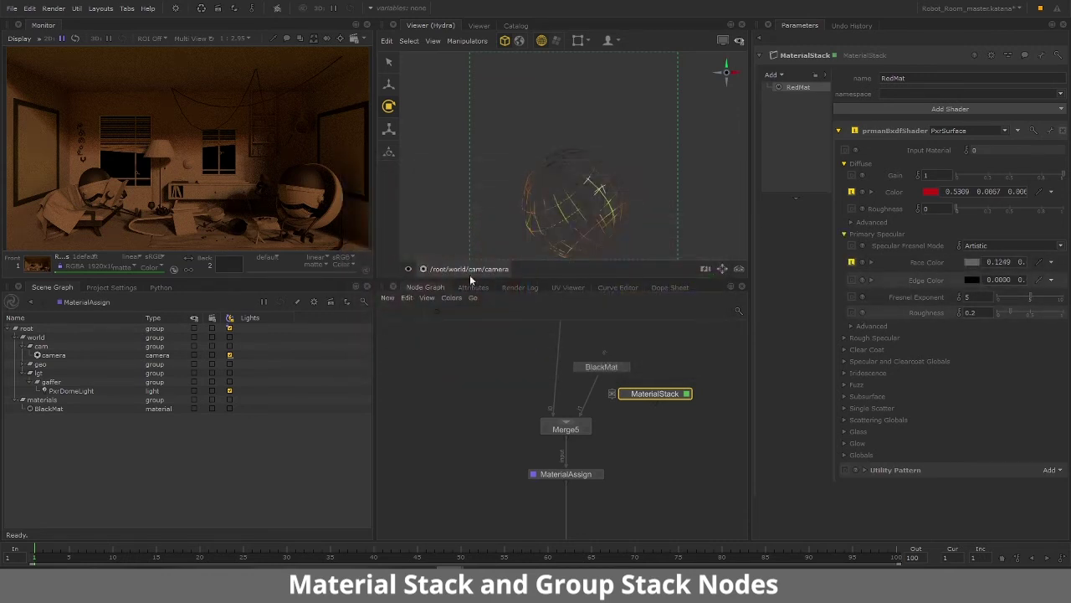
left_click_drag(373, 283, 350, 282)
left_click(610, 367)
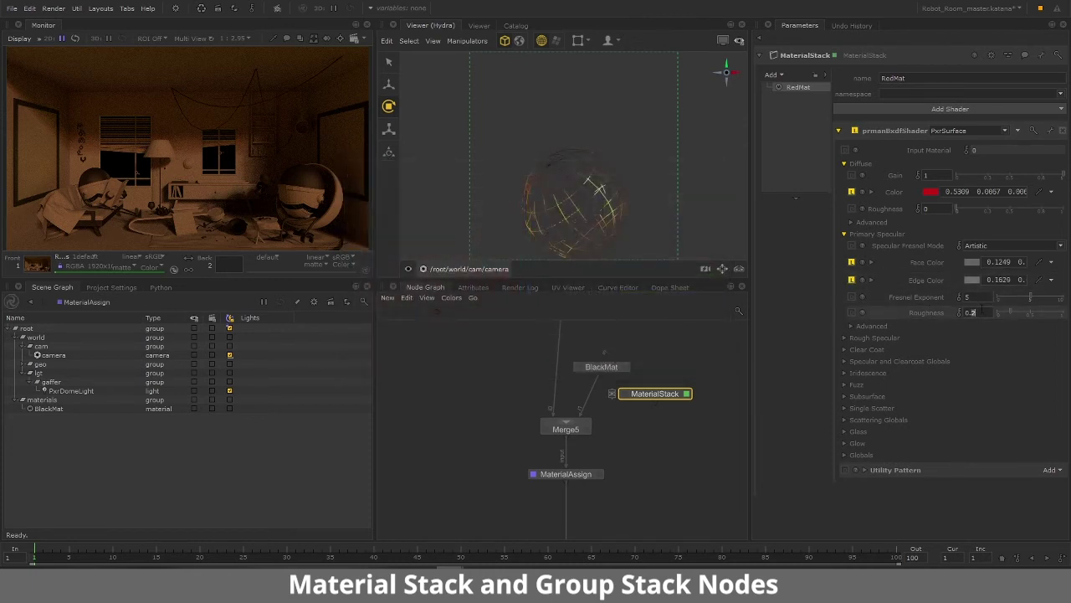
- Set RedMat's primary specular roughness to 0.6
key("BackSpace")
type("6")
key("Return")
- Connect the MaterialStack output to Merge5 as an additional input
middle_click_drag(656, 453, 650, 400)
left_click(662, 412)
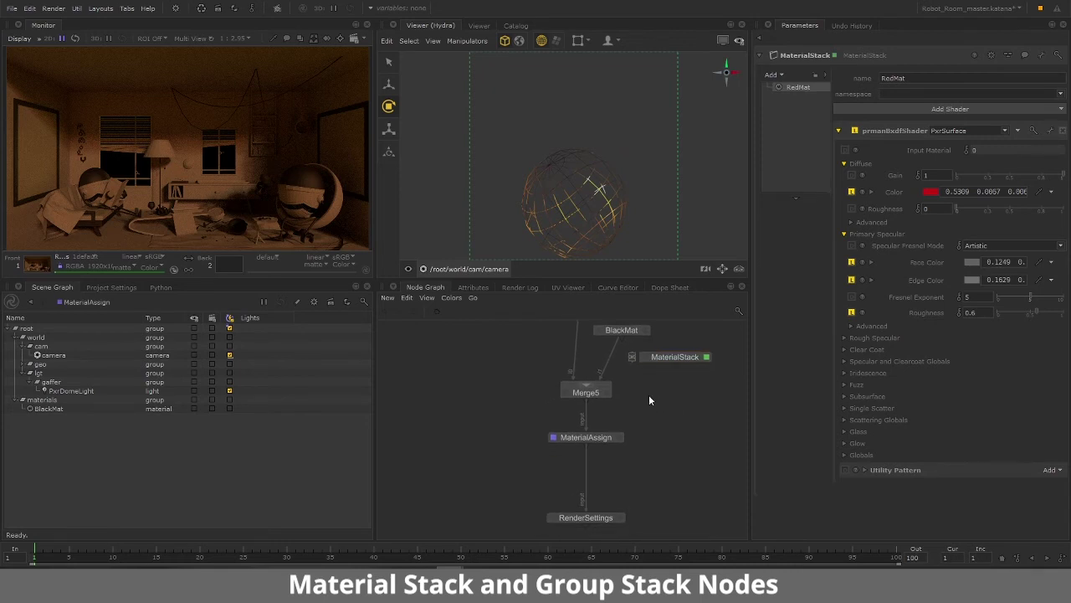
left_click_drag(674, 366, 587, 388)
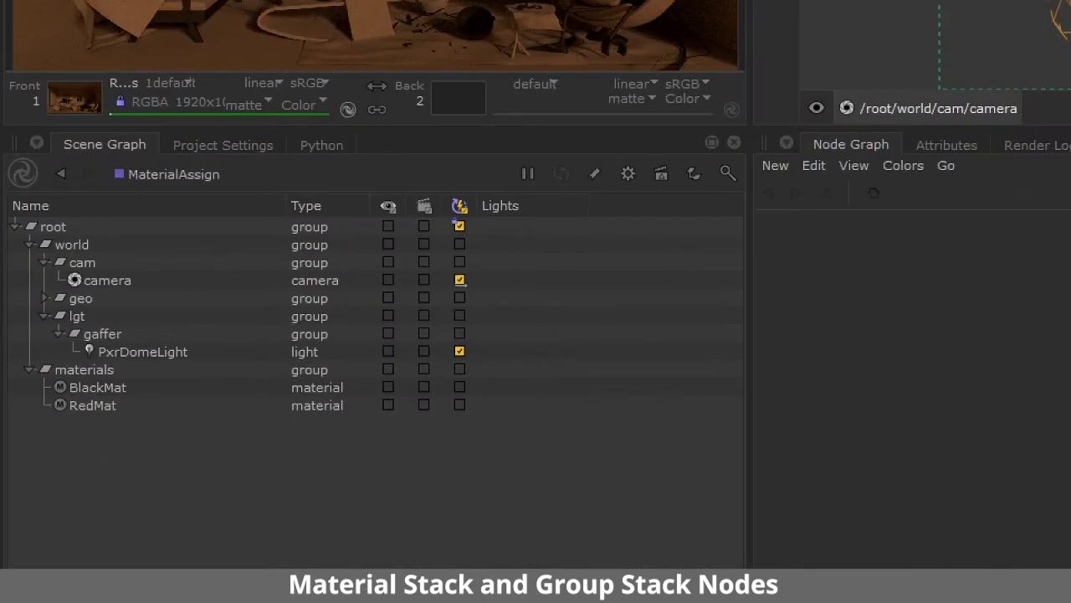
left_click_drag(44, 413, 148, 422)
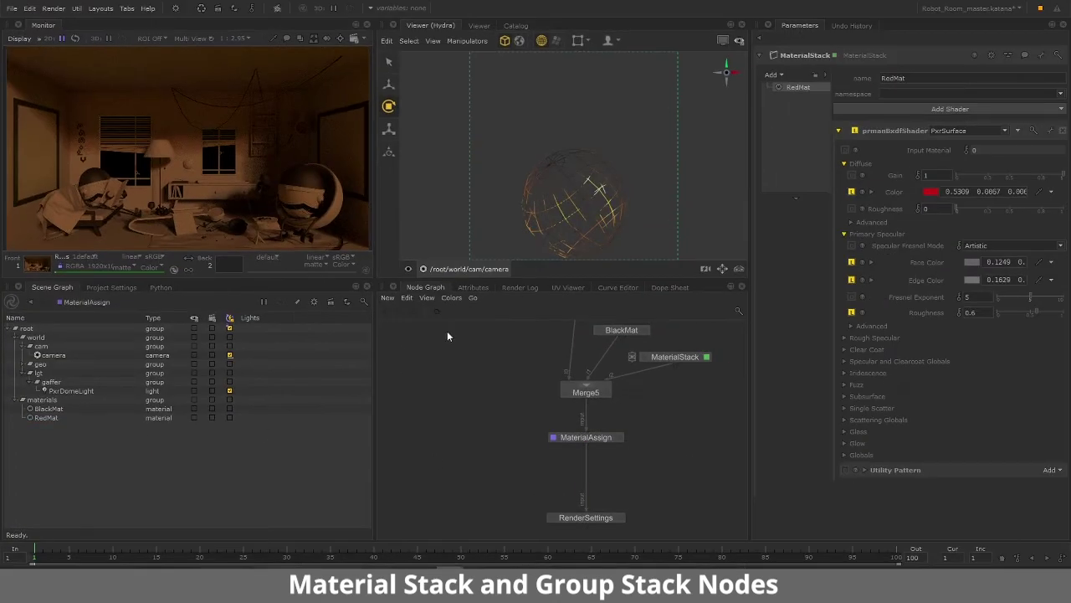
- Create a GroupStack node and insert it between MaterialAssign and RenderSettings
scroll(650, 457, "up", 3)
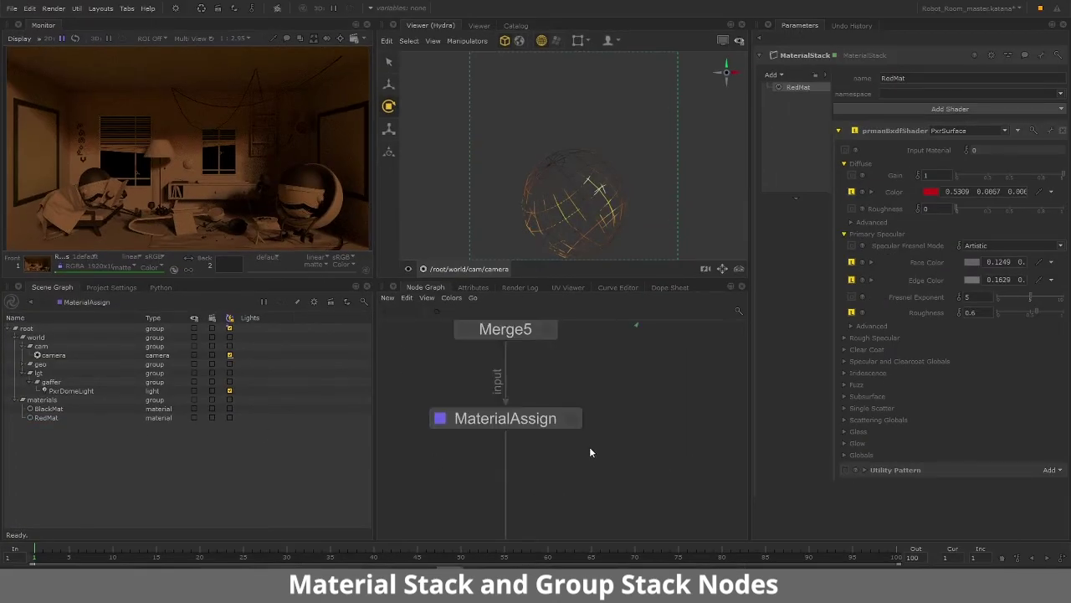
middle_click_drag(590, 450, 665, 422)
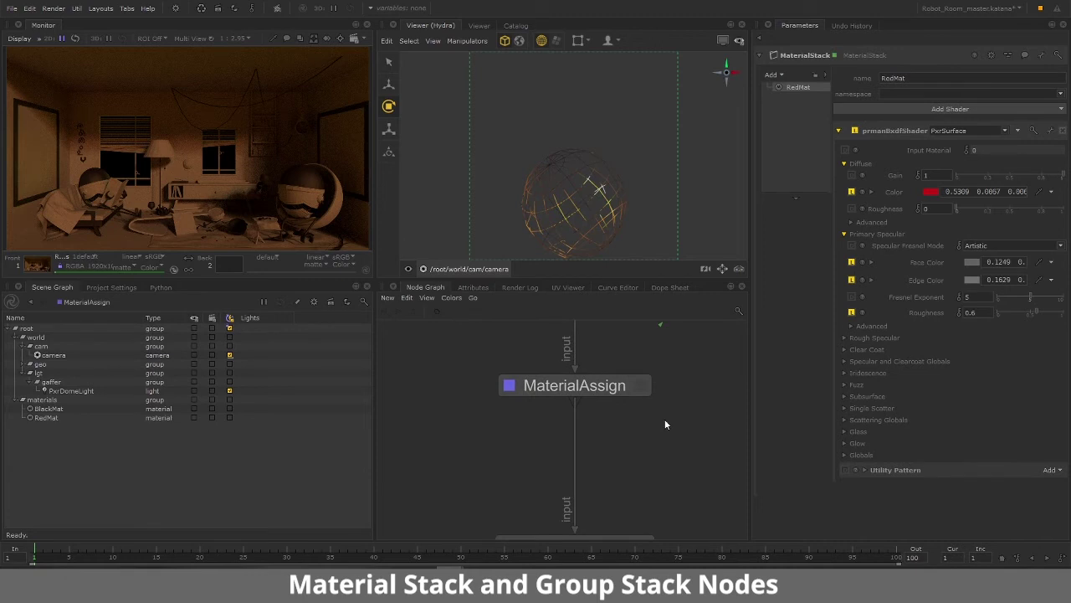
left_click(544, 386)
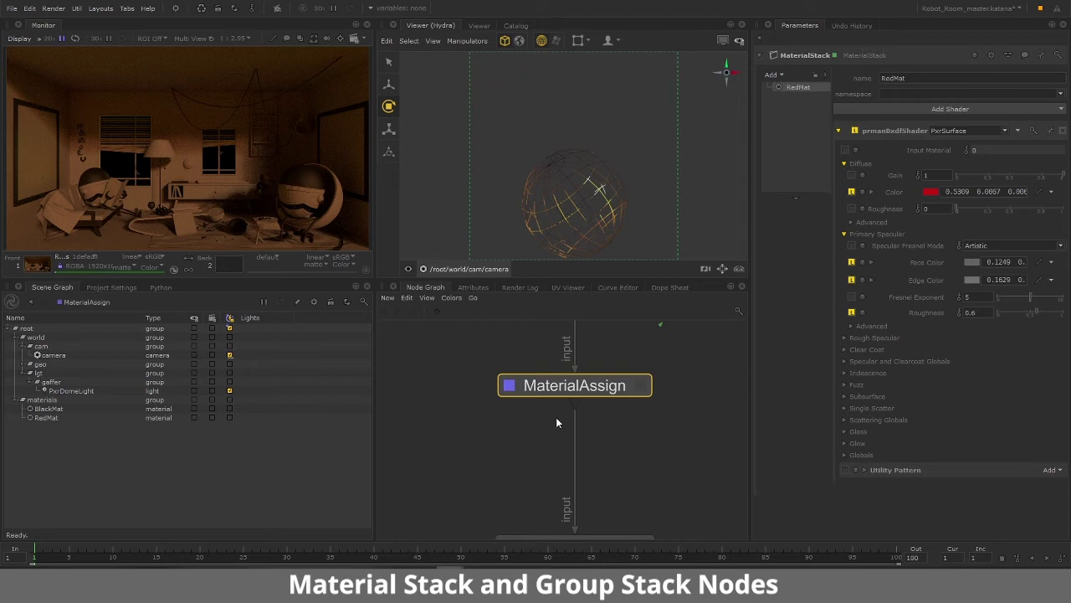
left_click(516, 434)
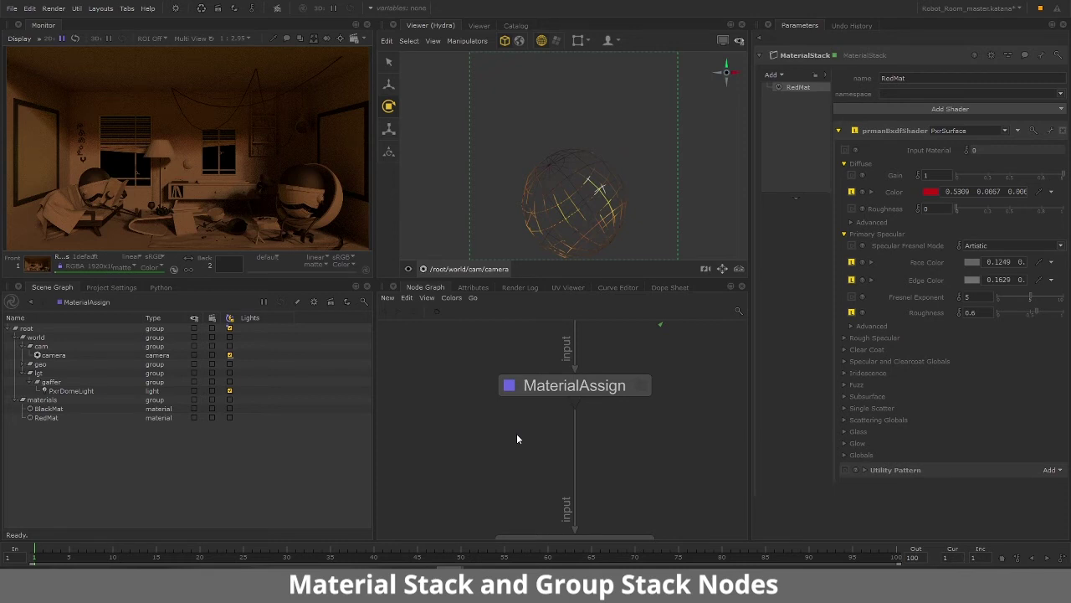
key("Tab")
type("gro")
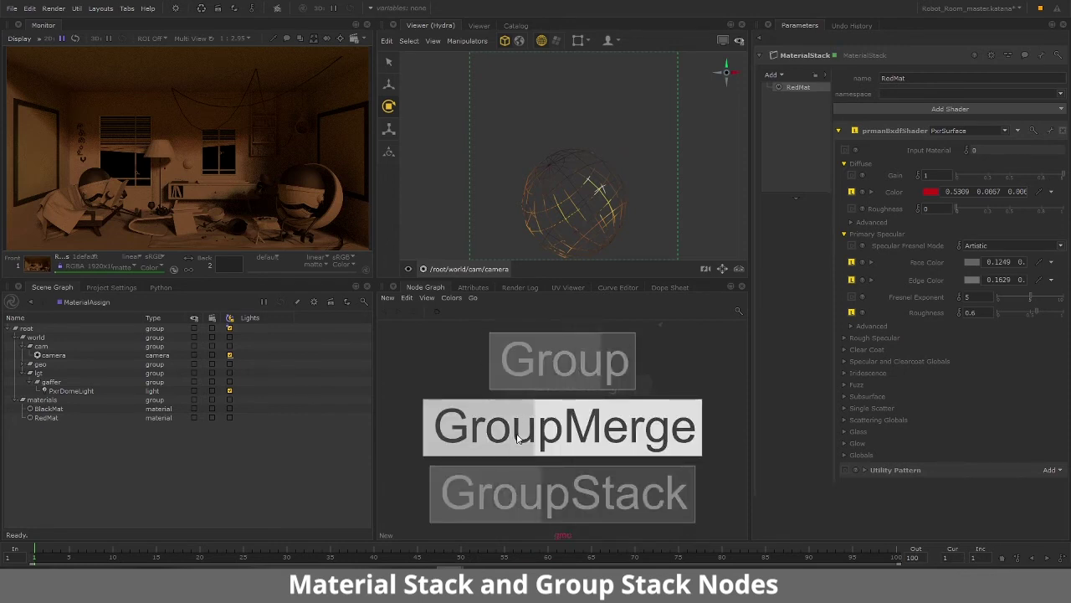
left_click(557, 490)
left_click_drag(556, 490, 509, 439)
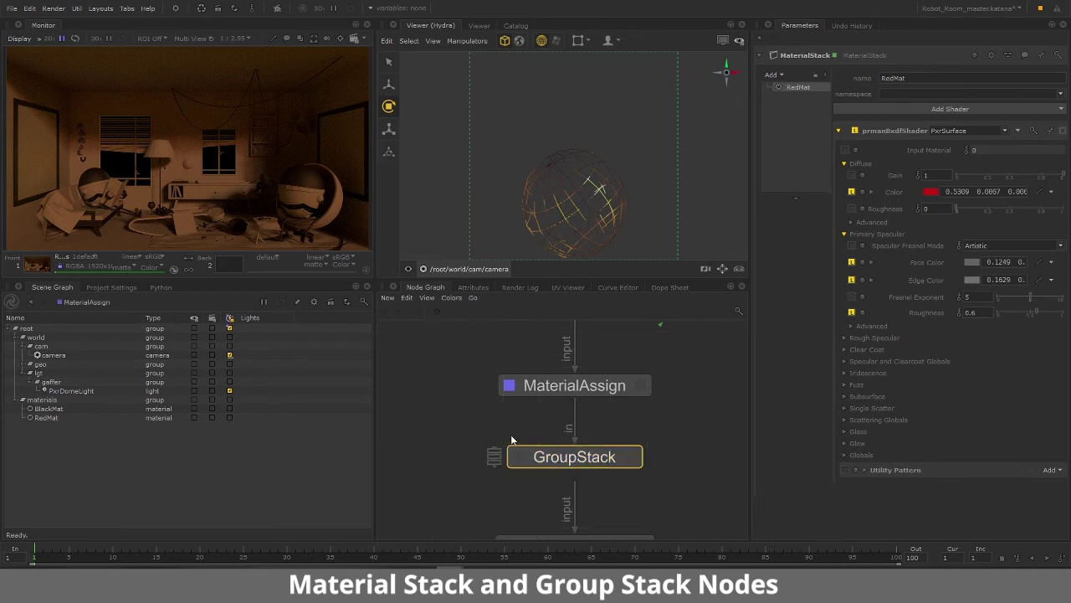
left_click(509, 416)
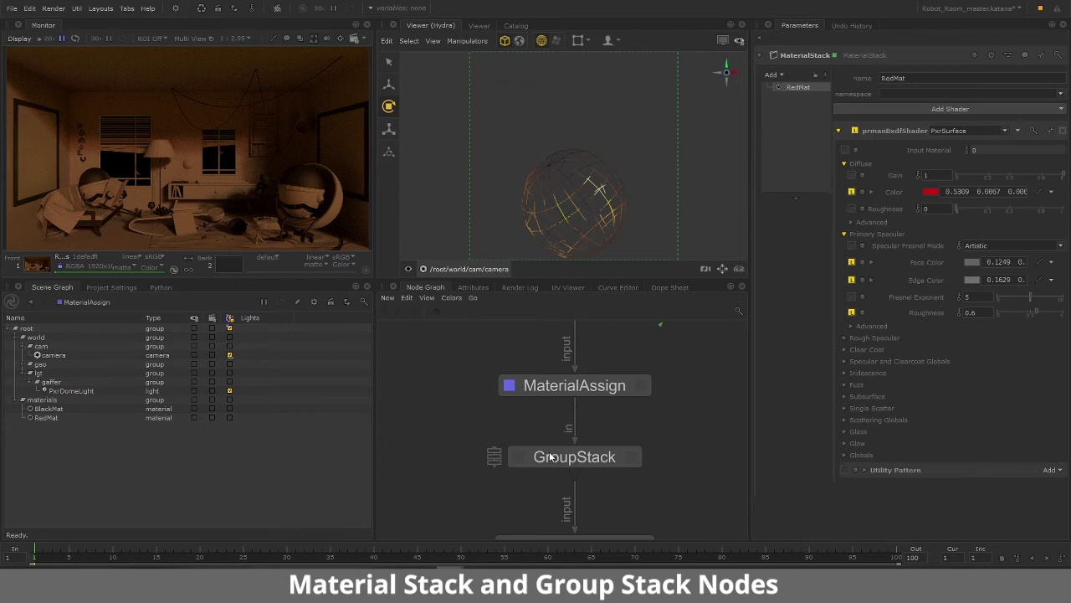
- Open the GroupStack parameters, move the MaterialAssign node into the stack, and reconnect Merge5 to the GroupStack input
left_click(598, 459)
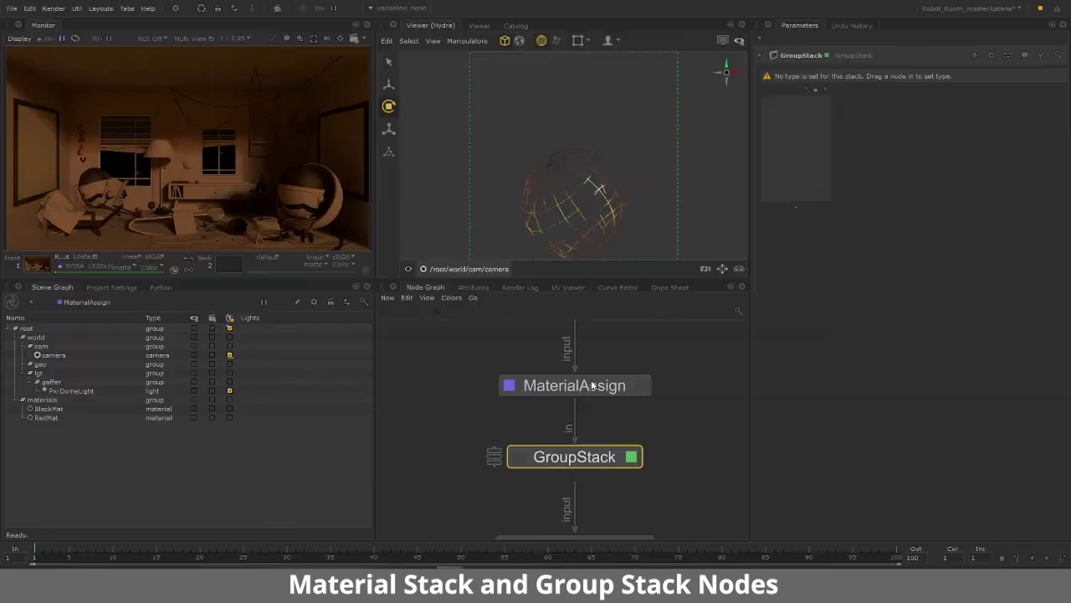
left_click(592, 388)
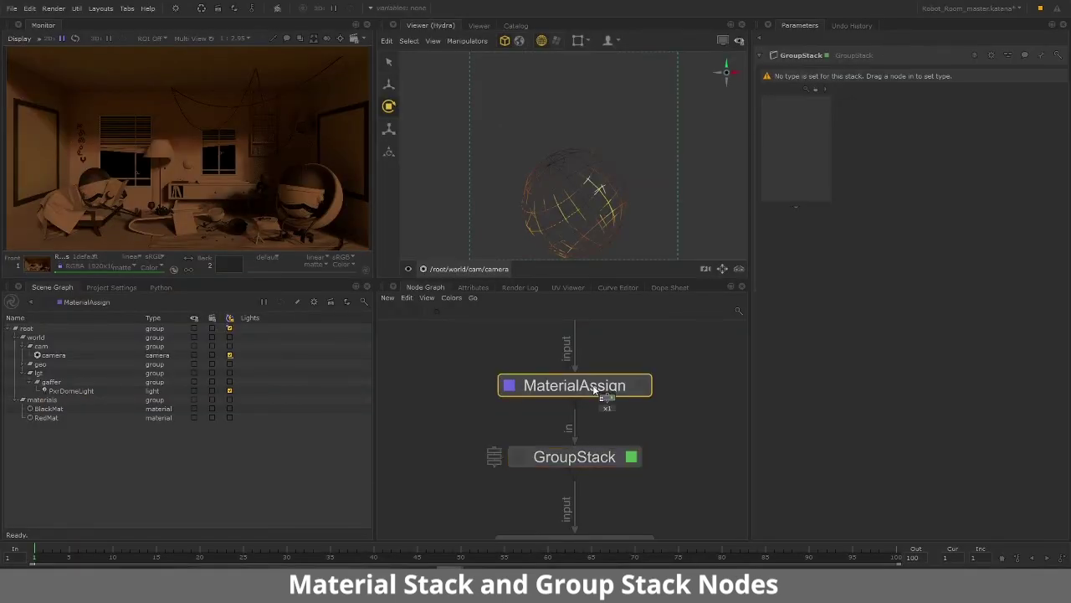
left_click_drag(592, 387, 795, 143)
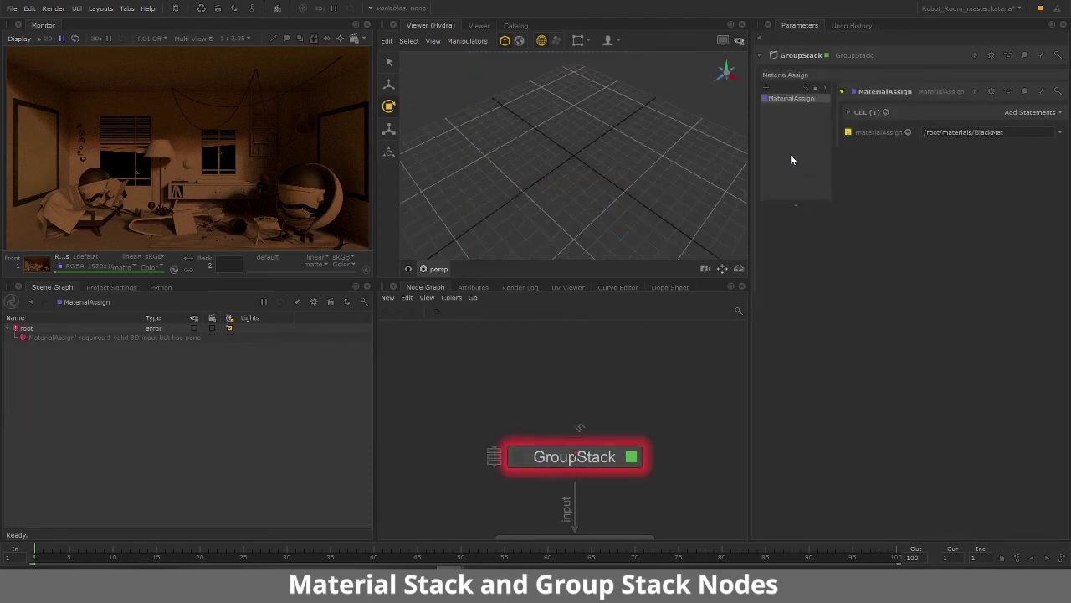
scroll(555, 439, "down", 3)
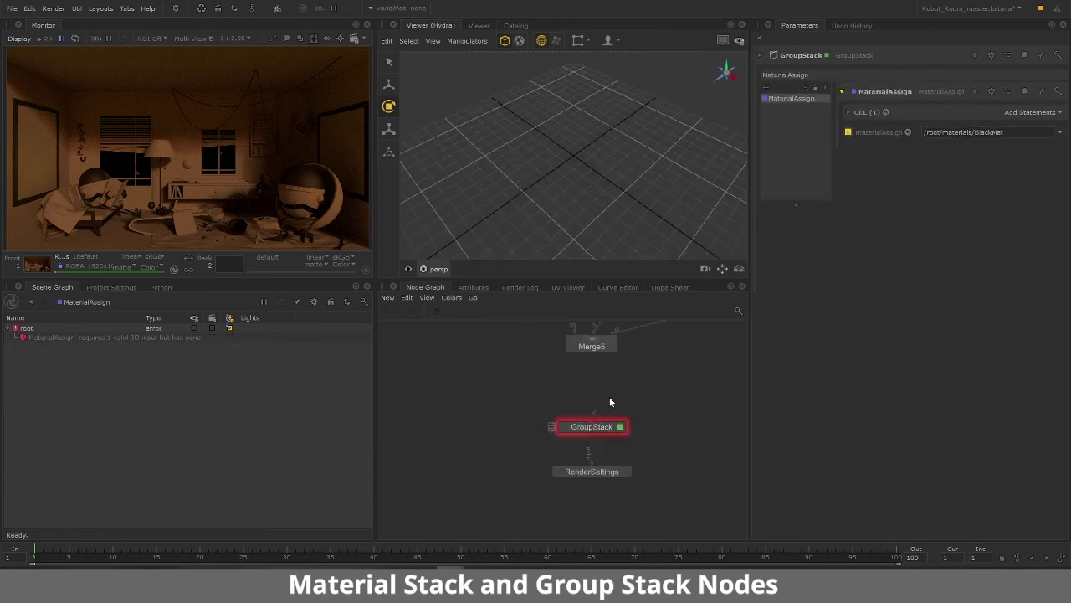
left_click_drag(589, 359, 609, 427)
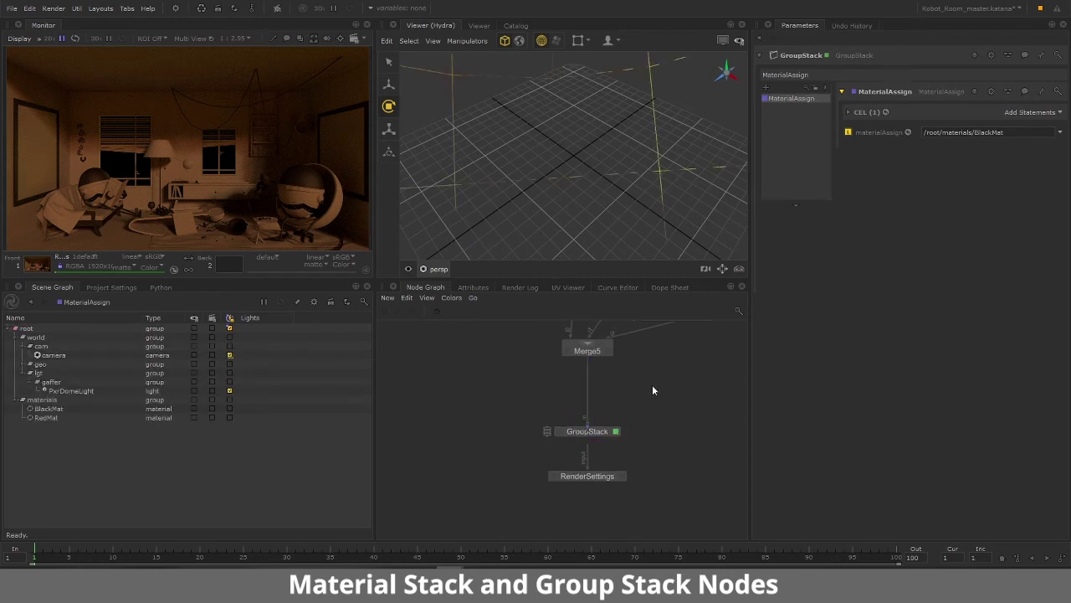
- Add a second MaterialAssign to the GroupStack and rename the first one BlackMat_MA
scroll(647, 388, "up", 3)
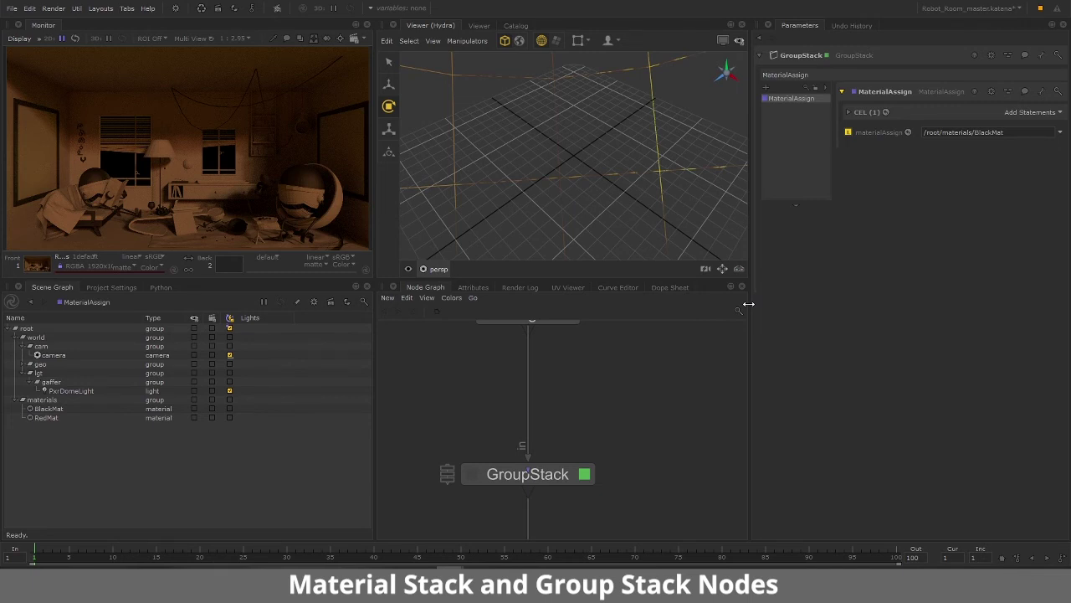
left_click(766, 89)
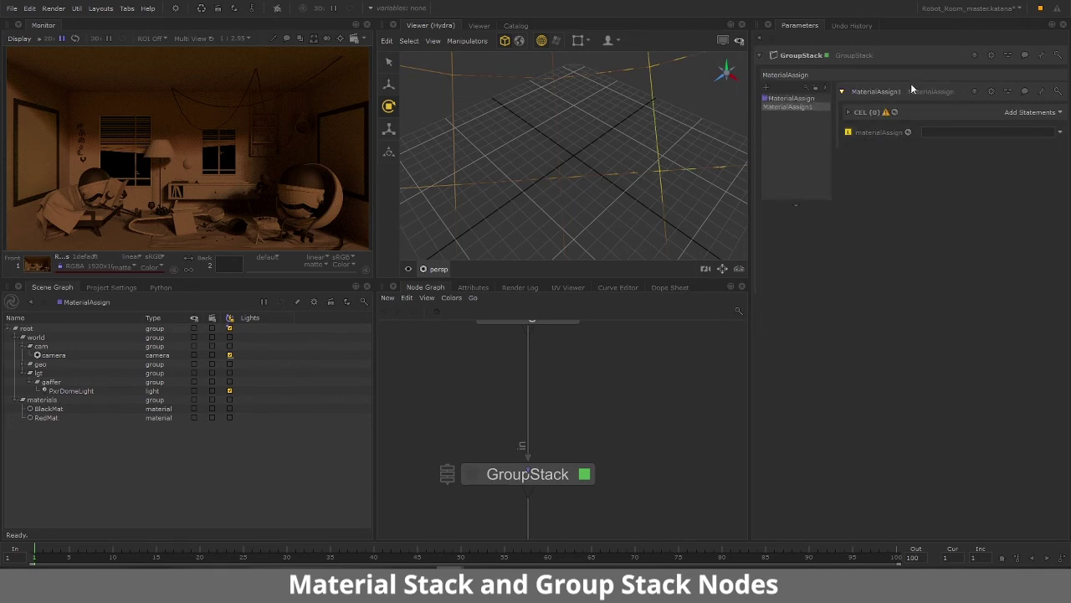
left_click(791, 99)
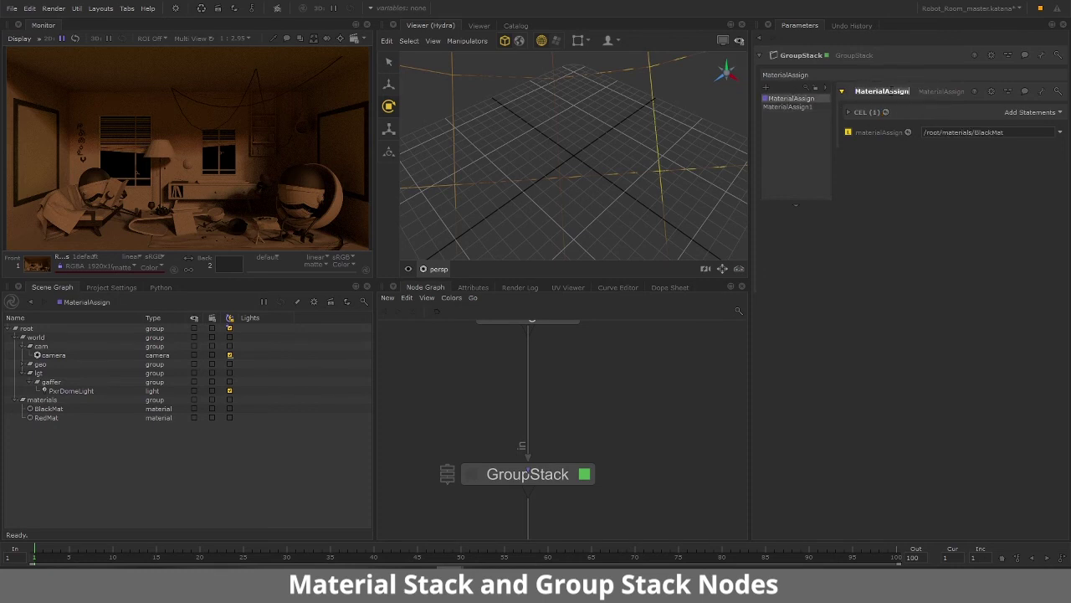
key("BackSpace")
type("BlackM")
type("at_MA")
key("Return")
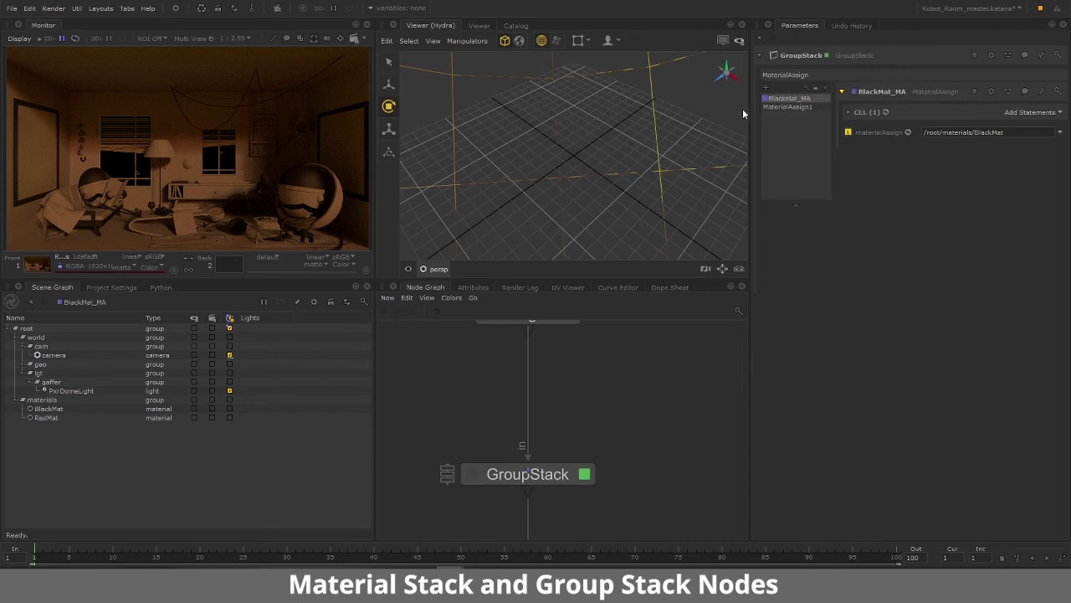
- Rename the stack's second MaterialAssign entry to RedMat_MA
left_click(787, 107)
left_click(879, 92)
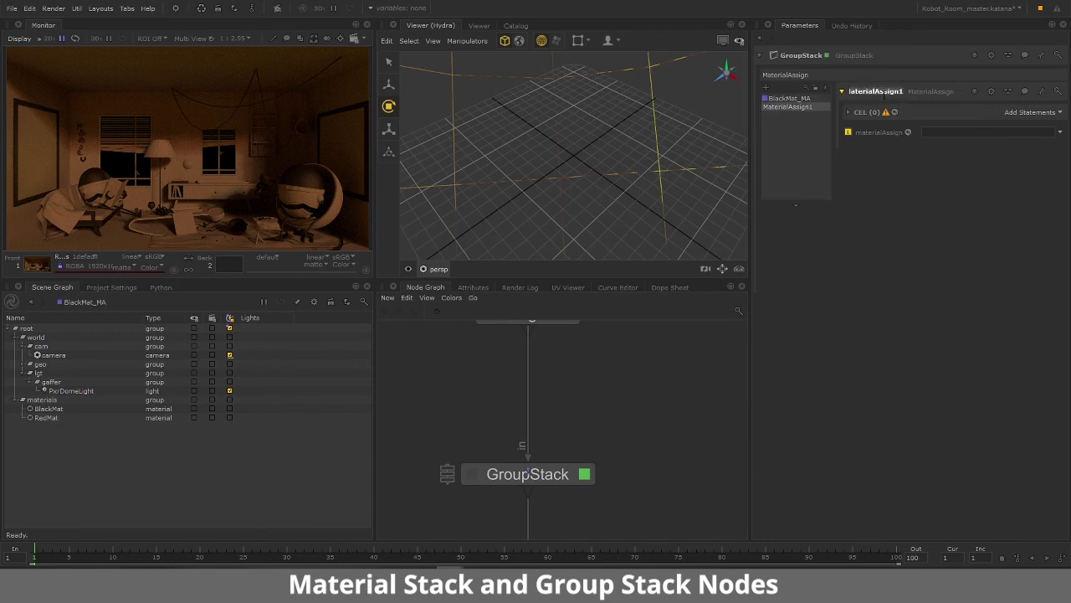
type("RedMat_MA")
key("Return")
- Rename the GroupStack node to MA_GS
left_click(538, 481)
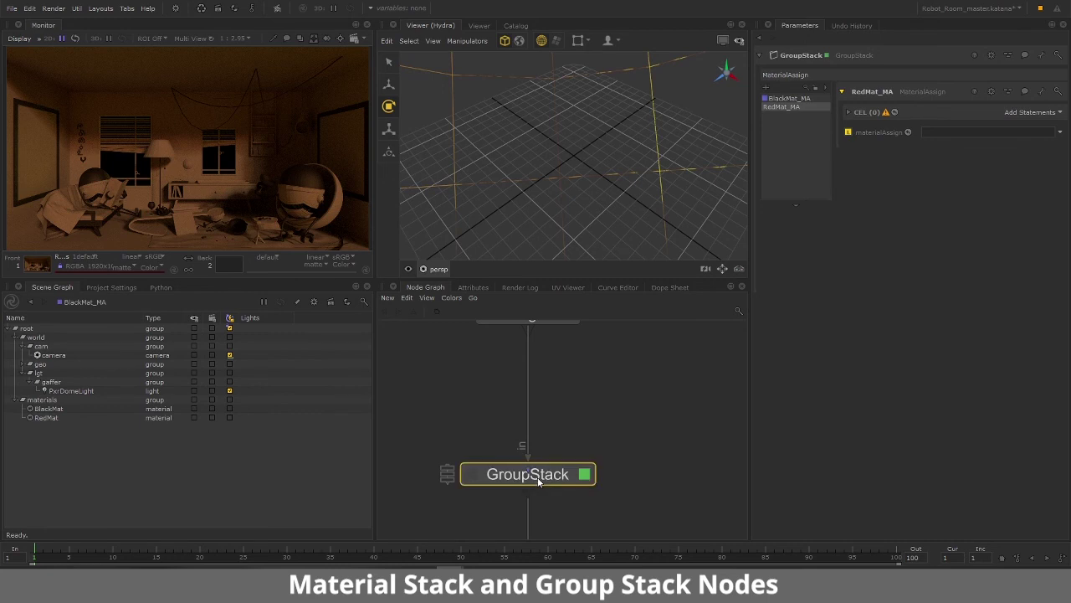
left_click(816, 55)
key("ctrl+a")
type("MA_GS")
key("Return")
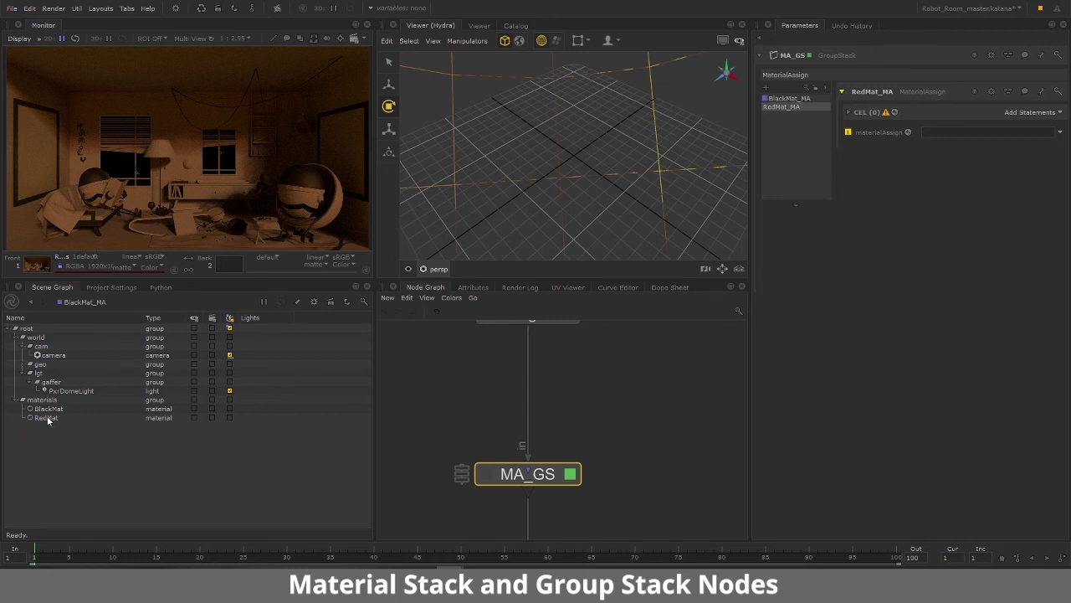
- Assign /root/materials/RedMat in RedMat_MA and set its CEL path to /root/world/geo/HomeWalls
left_click_drag(48, 417, 962, 134)
left_click(29, 365)
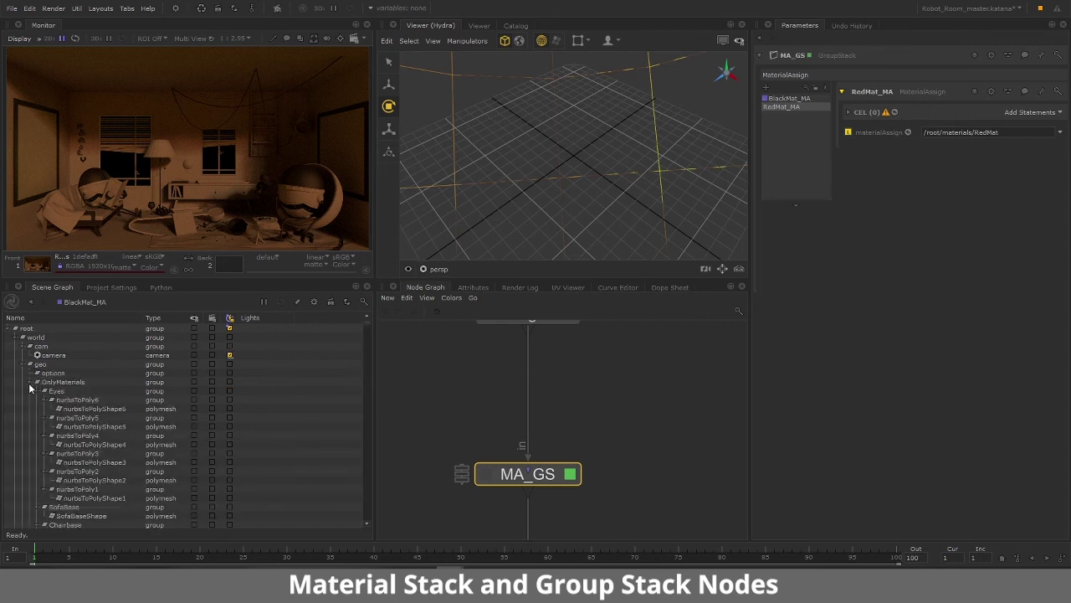
left_click(36, 383)
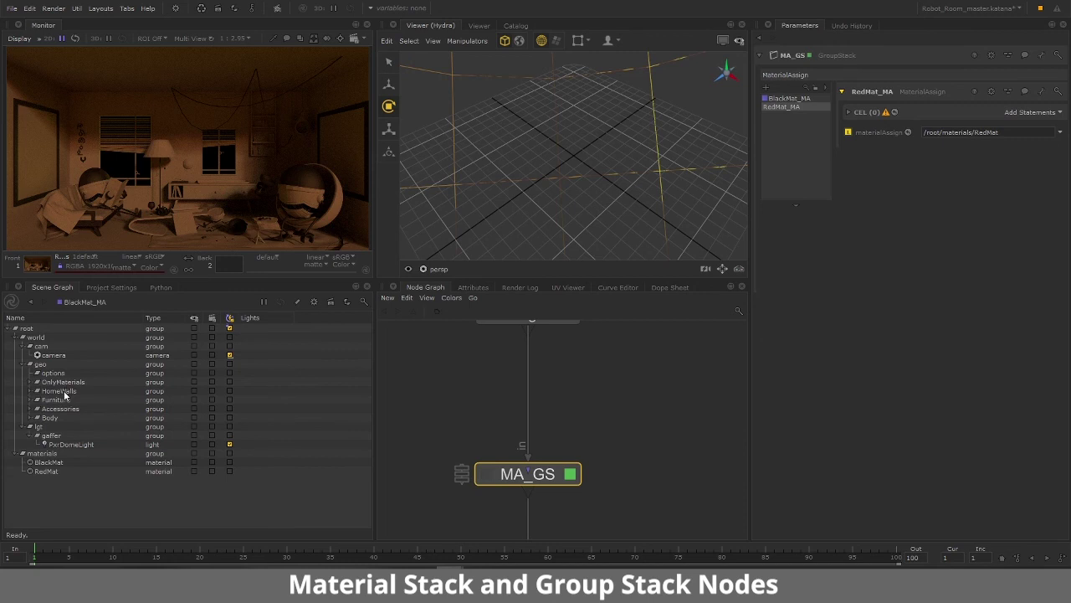
left_click_drag(64, 390, 1018, 123)
- Start a live render from the RenderSettings node to check the red material on the walls
key("a")
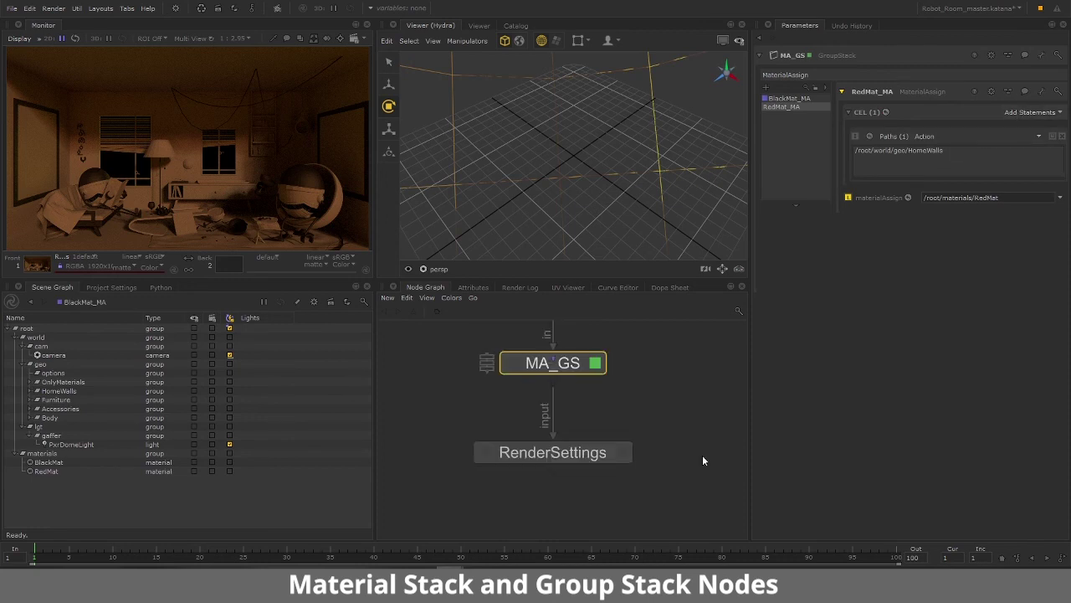
right_click(590, 452)
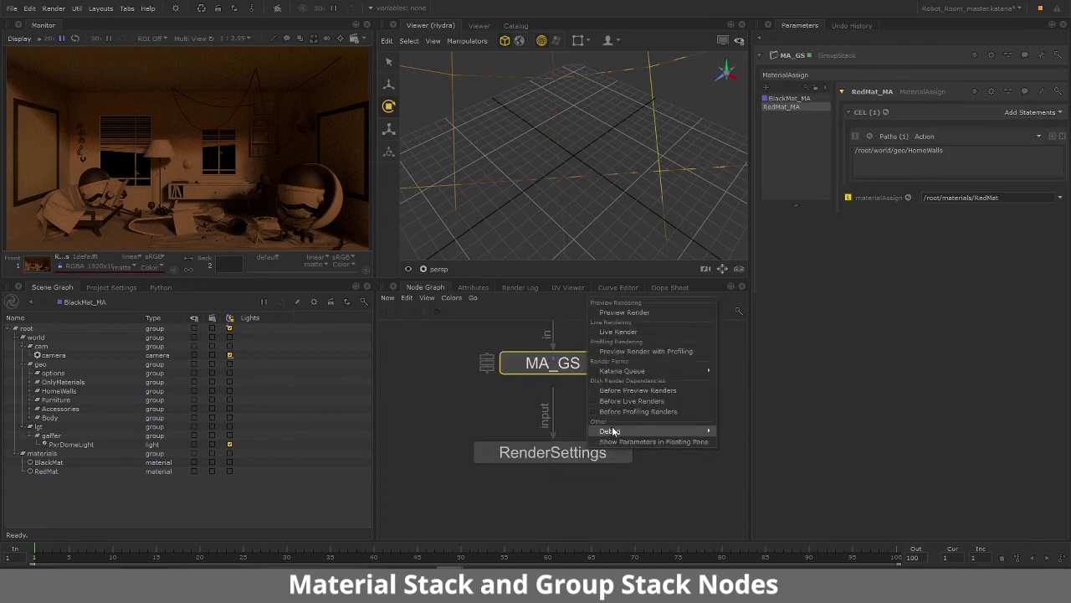
left_click(626, 333)
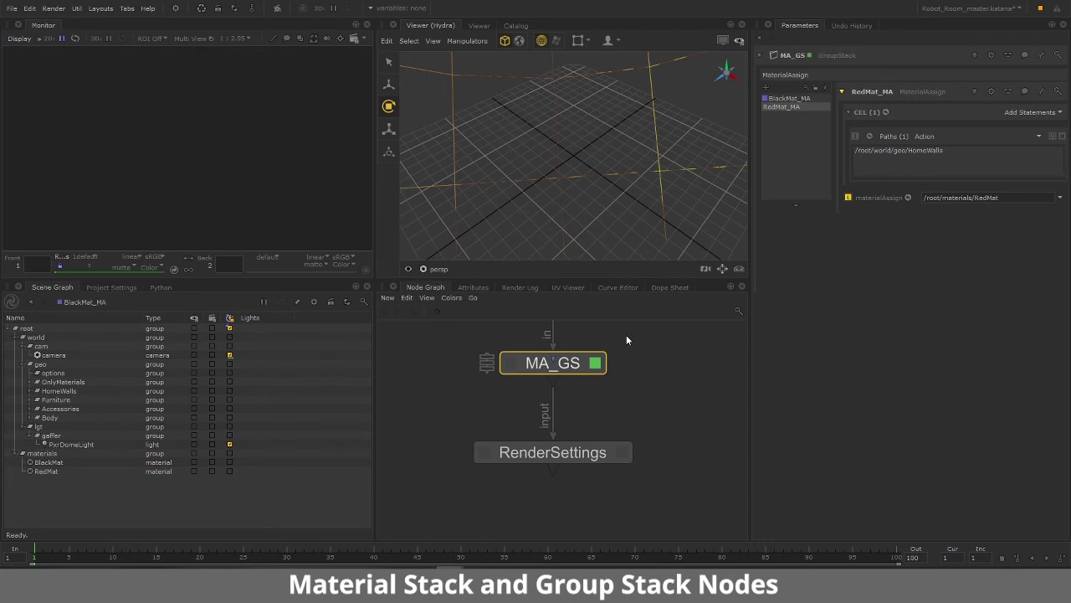